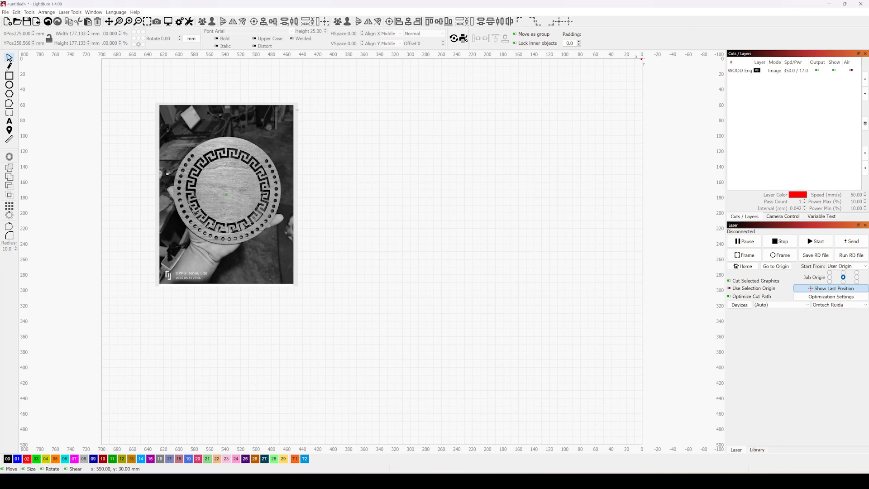
Step: Draw a circle about 155 mm in diameter beside the reference photo
left_click_drag(383, 172, 423, 202)
scroll(390, 215, "up", 1)
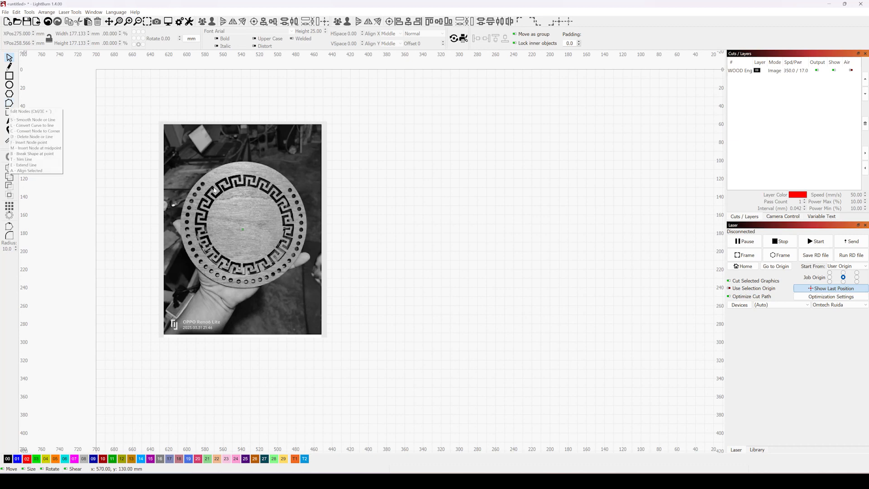
left_click(10, 85)
mouse_move(428, 172)
left_mouse_down()
mouse_move(485, 229)
mouse_move(473, 202)
mouse_move(495, 217)
mouse_move(483, 209)
left_mouse_up()
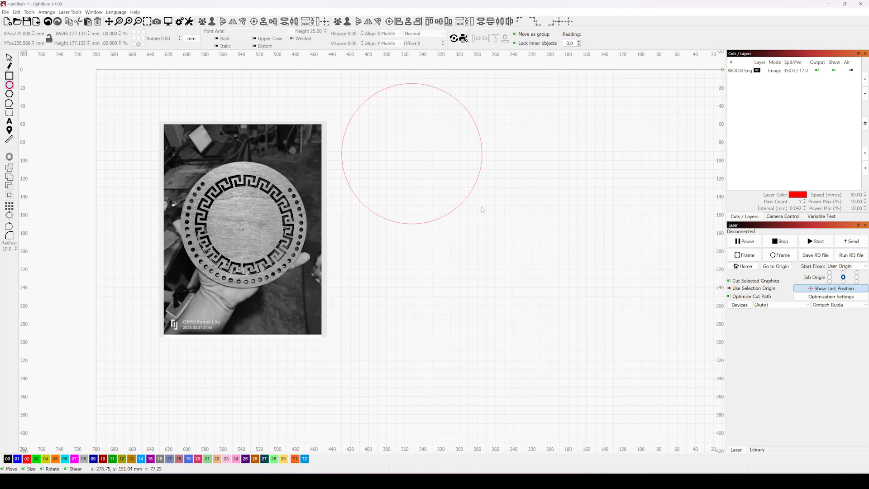
mouse_move(482, 210)
left_mouse_down()
mouse_move(496, 213)
mouse_move(480, 209)
left_mouse_up()
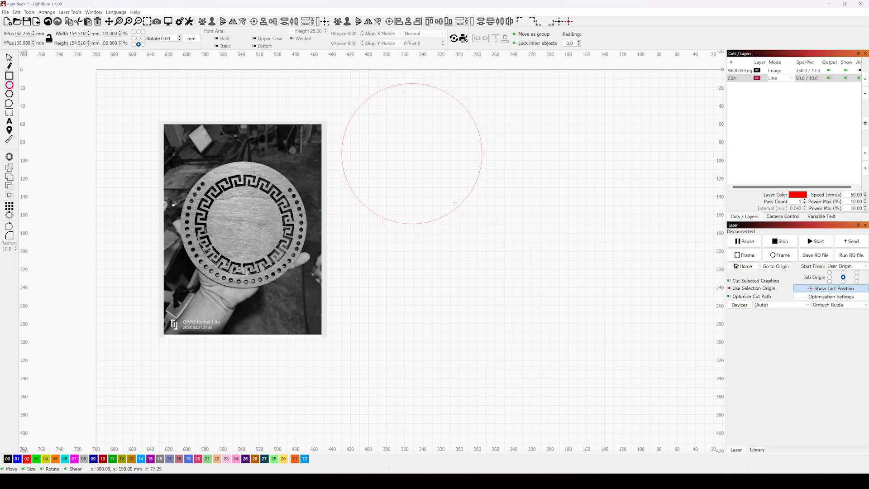
Step: Move the circle into the open area beside the photo, lock its proportions and set its diameter to 250 mm
left_click(9, 57)
left_click_drag(413, 154, 474, 238)
left_click_drag(547, 166, 576, 145)
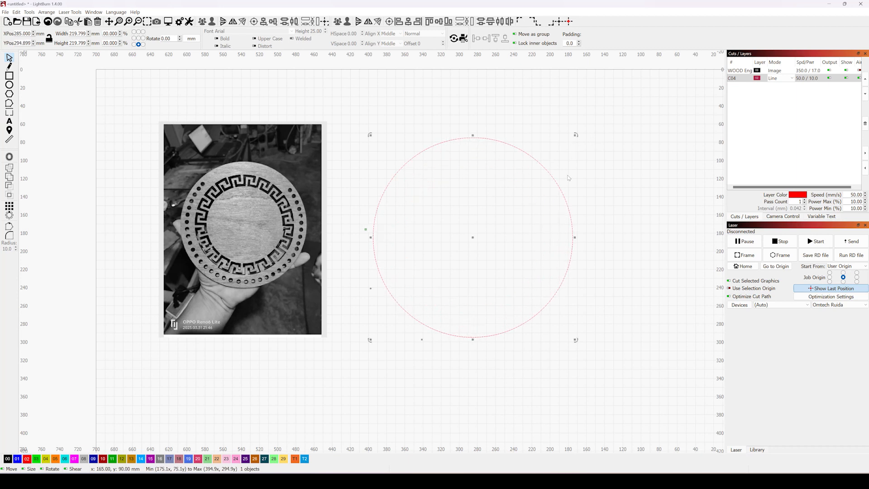
double_click(73, 34)
type("250")
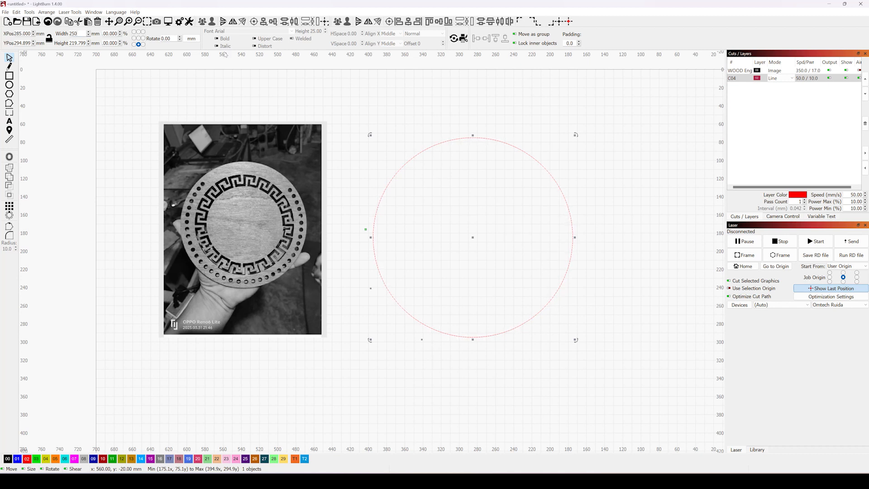
left_click(49, 39)
key("Return")
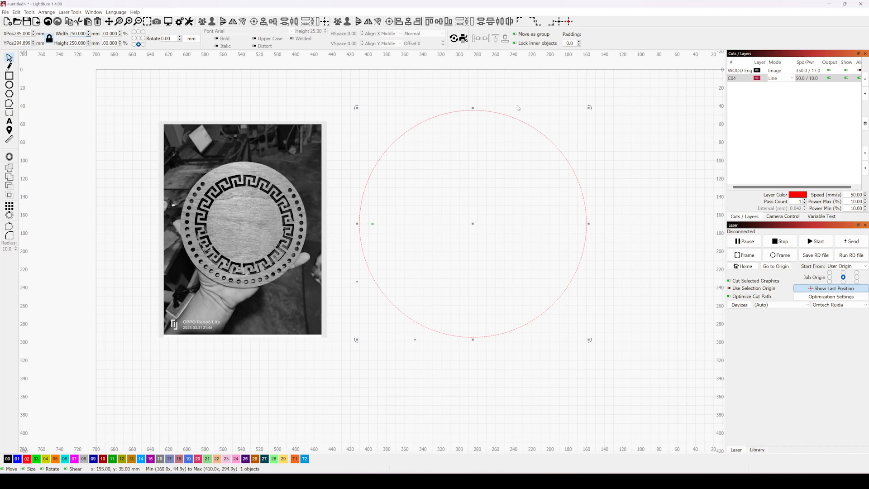
Step: Offset the 250 mm circle inward by 20 mm, with deletion of the original object turned off
left_click(9, 157)
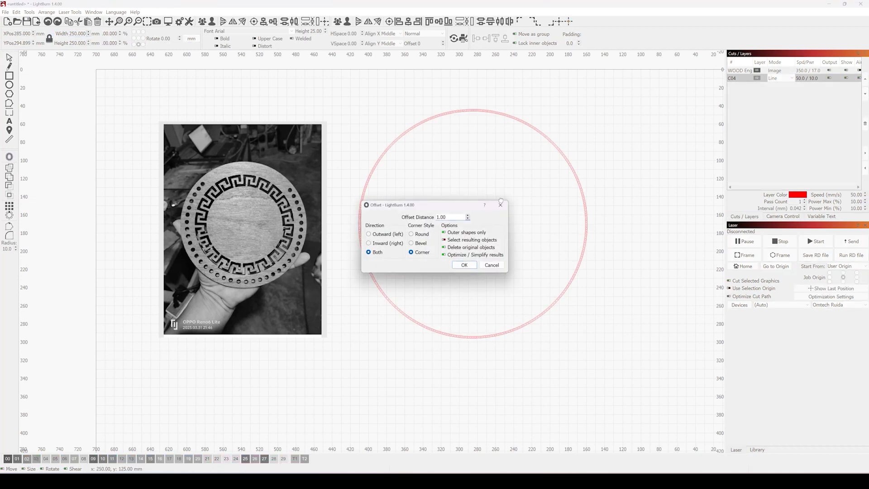
left_click(379, 244)
left_click_drag(452, 217, 437, 217)
type("20")
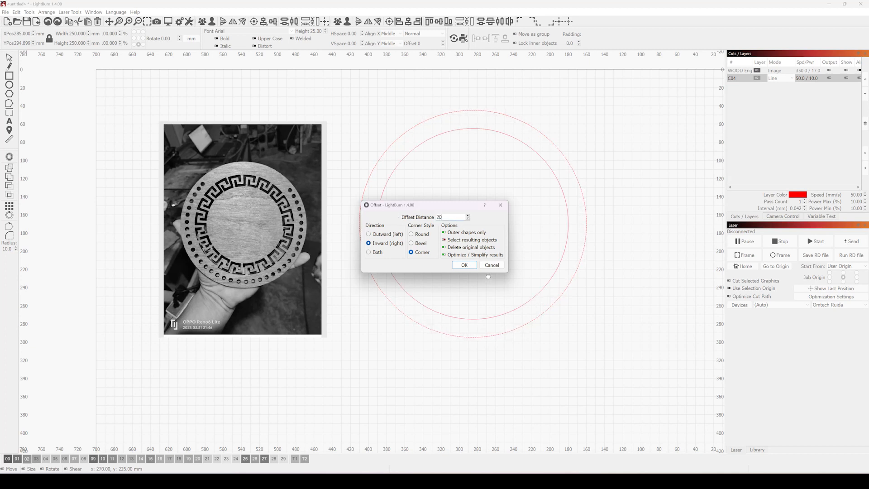
left_click(465, 266)
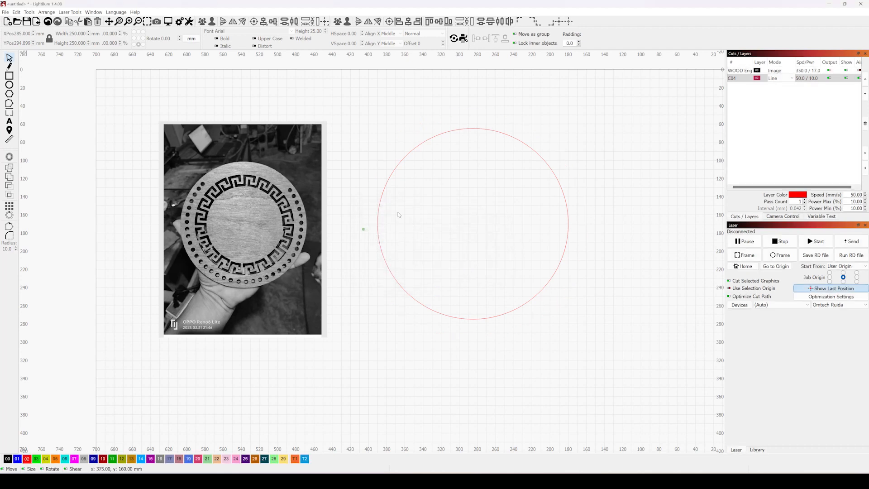
key("ctrl+z")
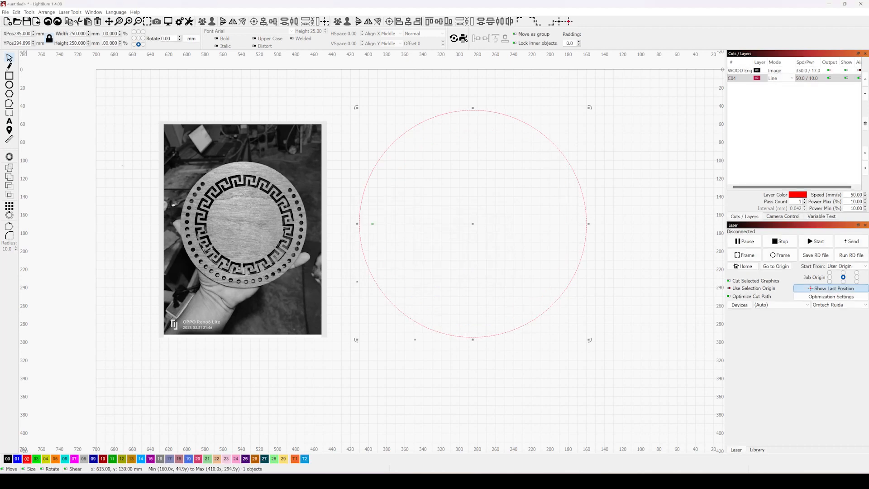
key("alt+o")
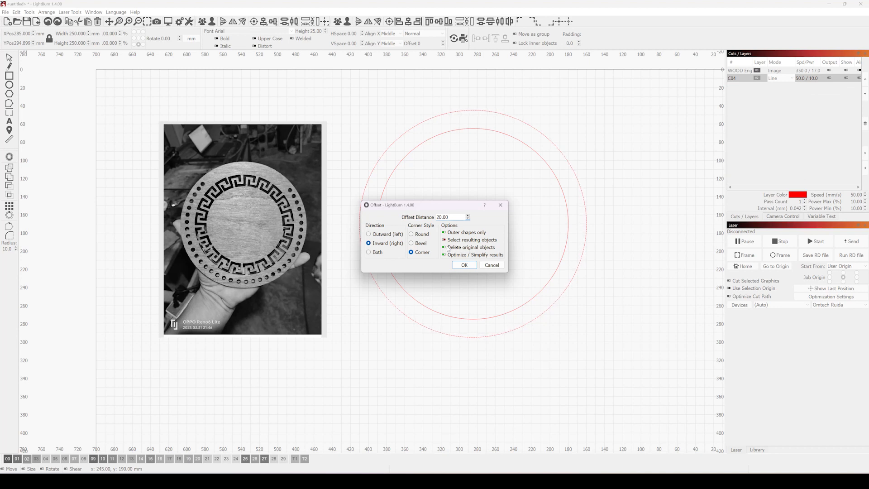
left_click(464, 264)
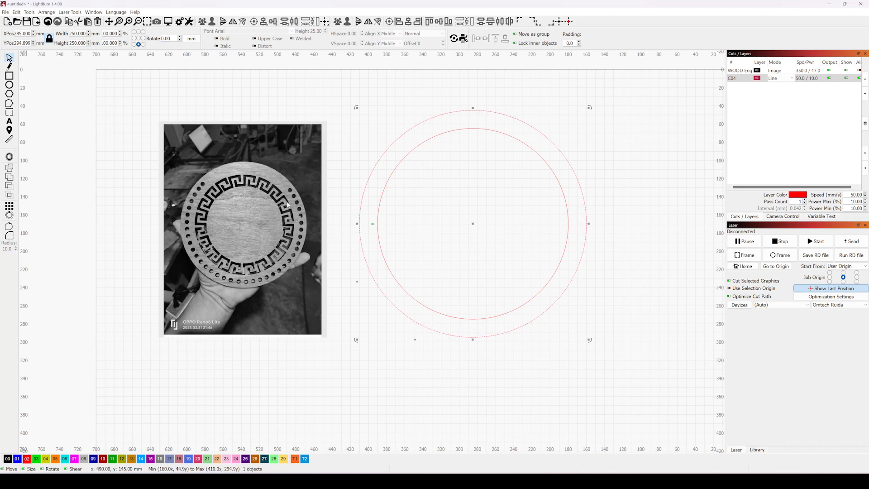
Step: Offset the inner circle inward by 25 mm, keeping the original
left_click_drag(571, 197, 553, 206)
left_click(9, 156)
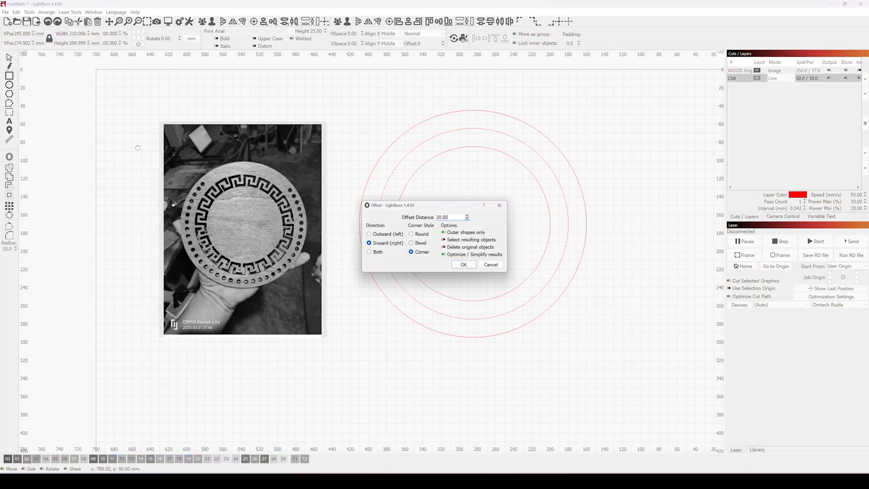
left_click_drag(458, 218, 401, 215)
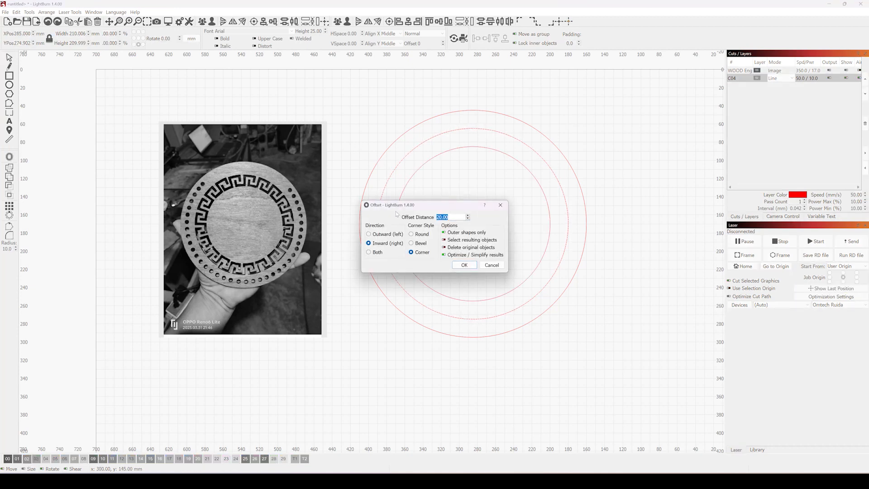
type("25")
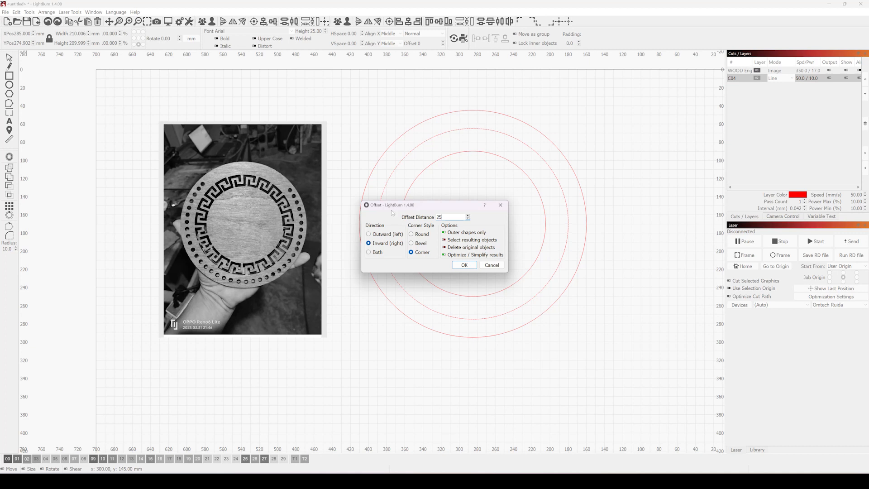
left_click(464, 265)
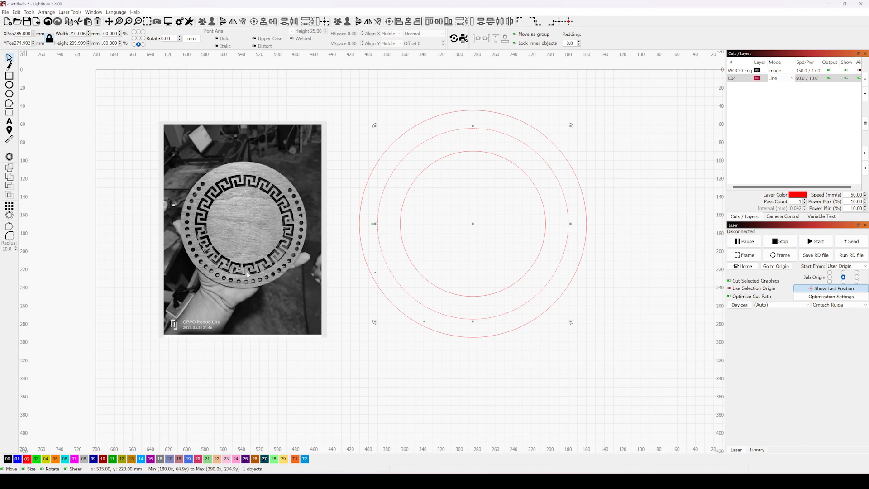
Step: Offset the innermost circle by 5 mm in both directions, keeping the original
left_click(543, 189)
left_click(10, 157)
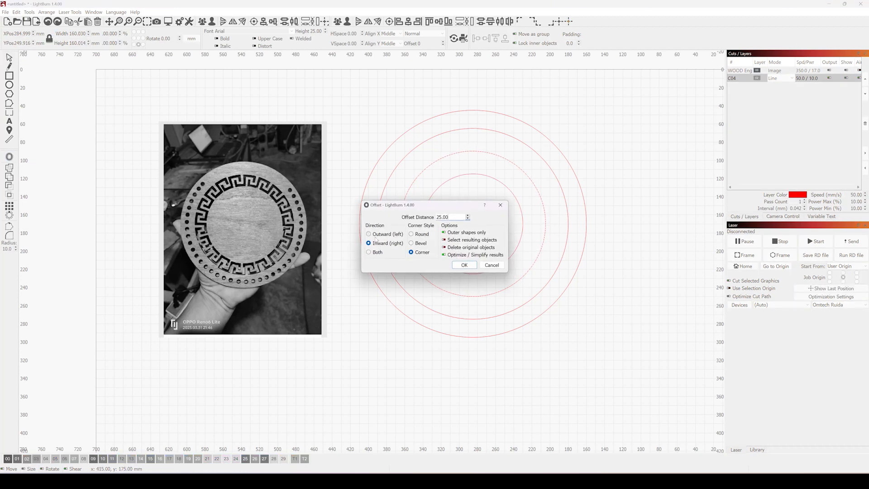
left_click(378, 252)
double_click(453, 217)
type("5")
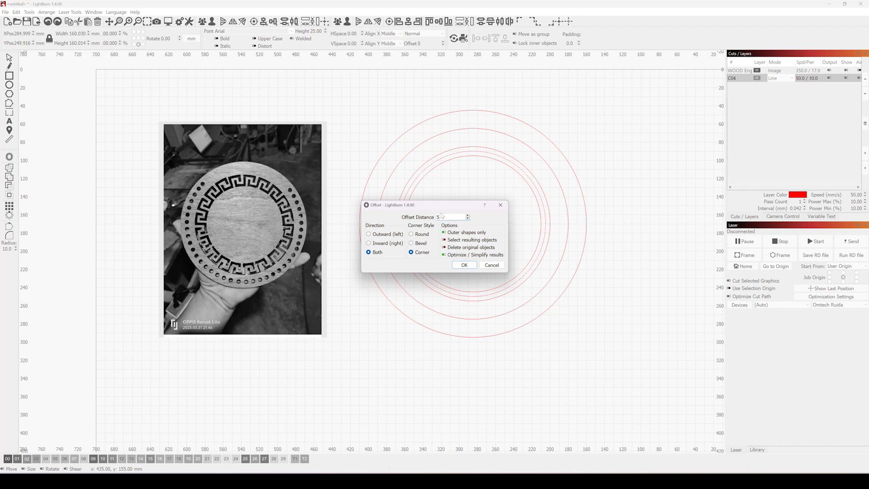
left_click(466, 265)
left_click(524, 186)
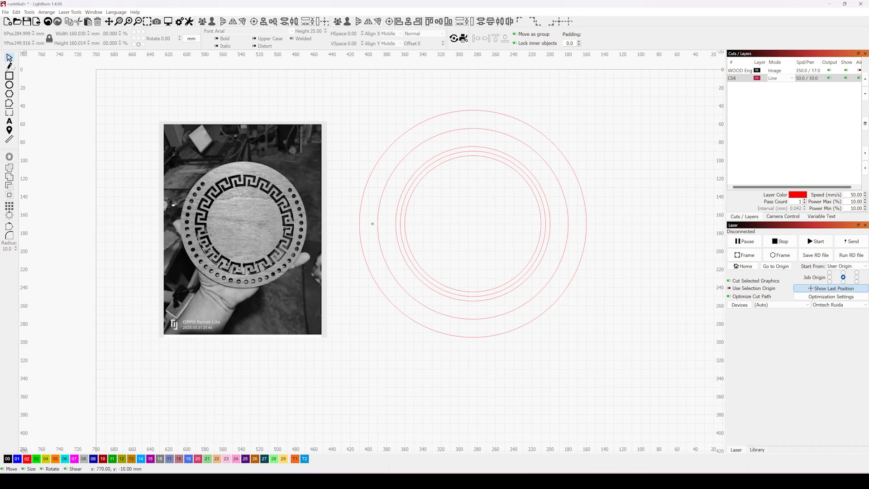
Step: Draw a vertical line about 145 mm long from the circles' centre up past the outermost circle
key("ctrl+l")
left_click(475, 224)
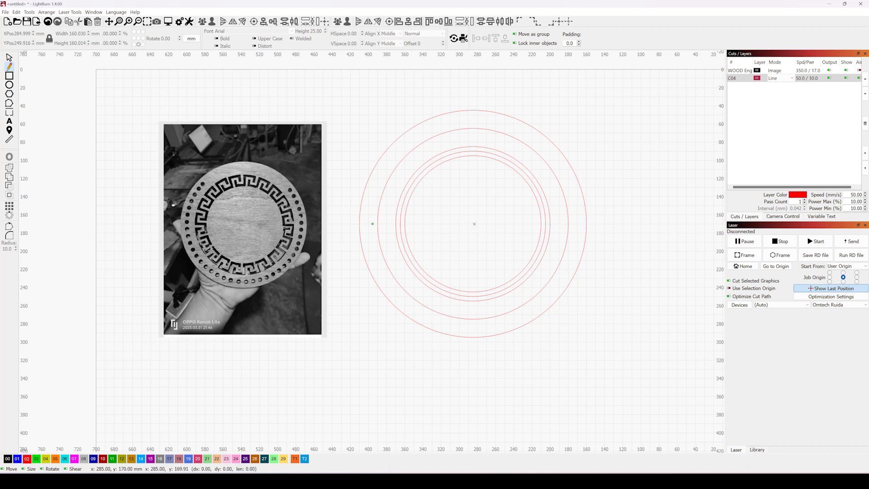
left_click(473, 94)
right_click(529, 161)
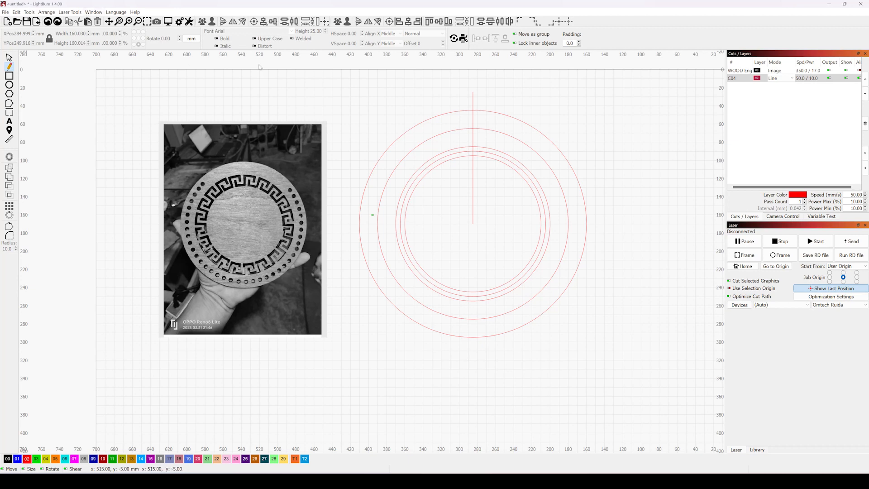
Step: Duplicate the vertical line in place and rotate the copy by 5 degrees about the circles' centre
left_click(9, 58)
left_click_drag(483, 195, 459, 211)
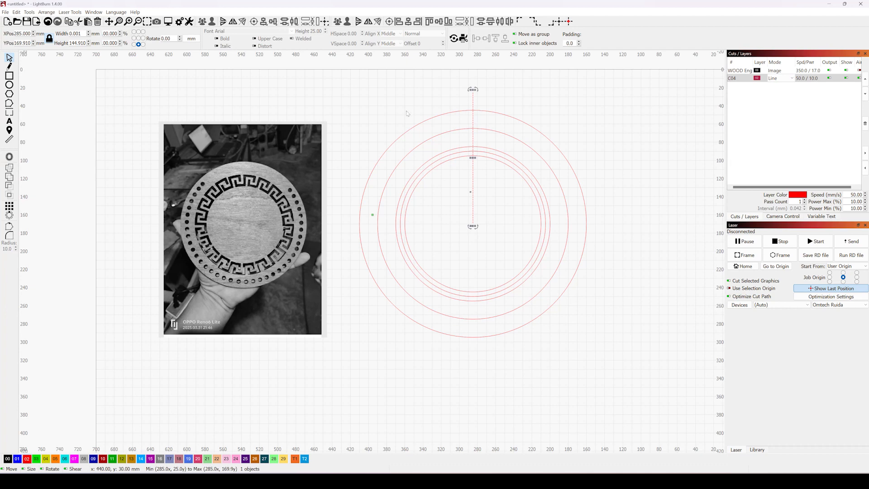
right_click(471, 192)
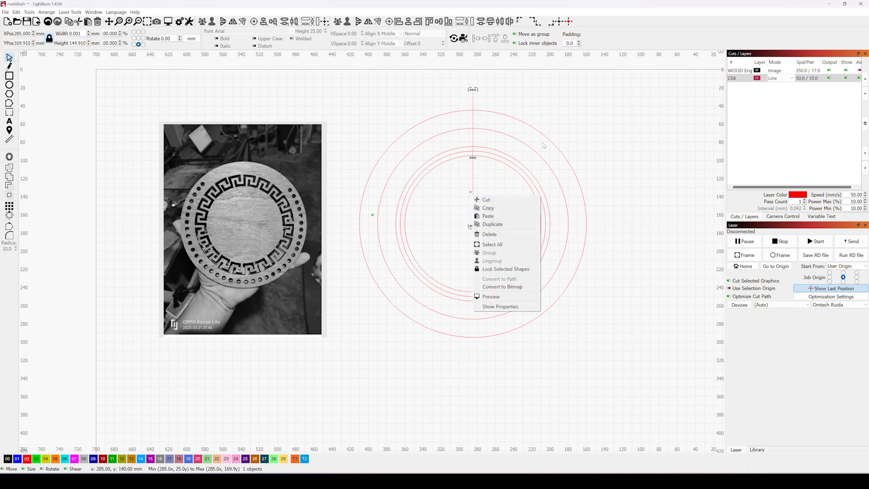
left_click(646, 120)
left_click(469, 211)
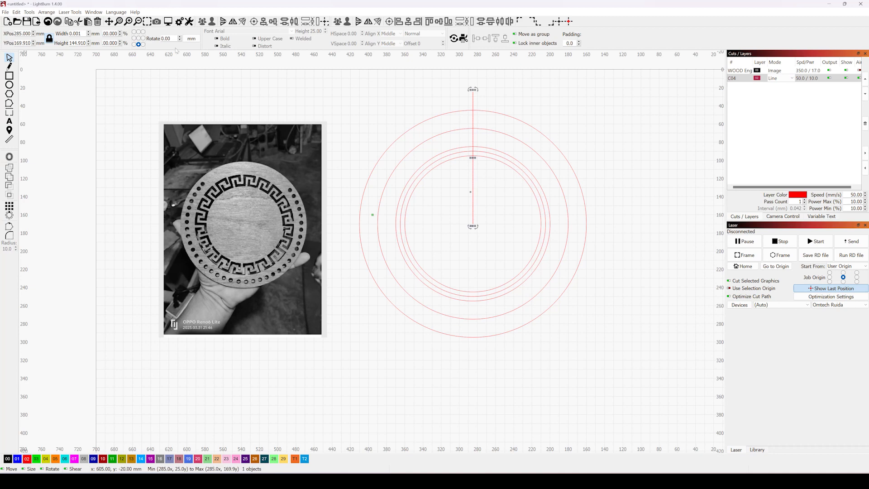
double_click(166, 38)
type("5")
key("Return")
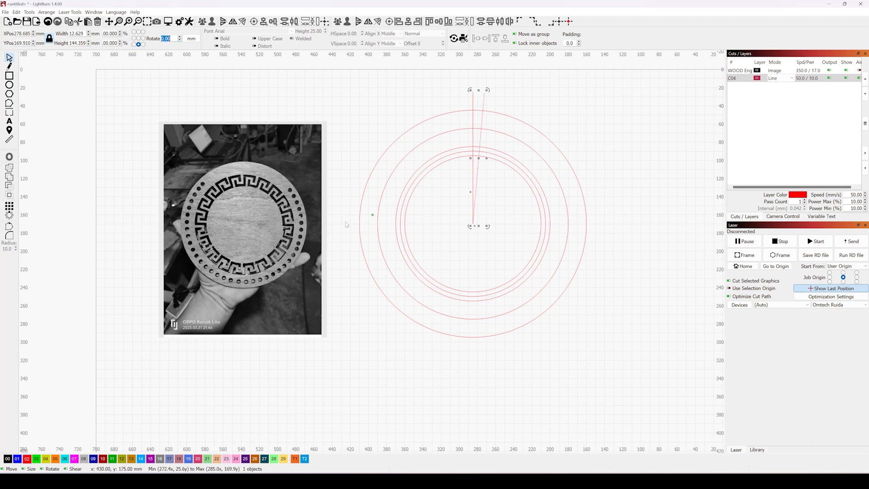
left_click(505, 190)
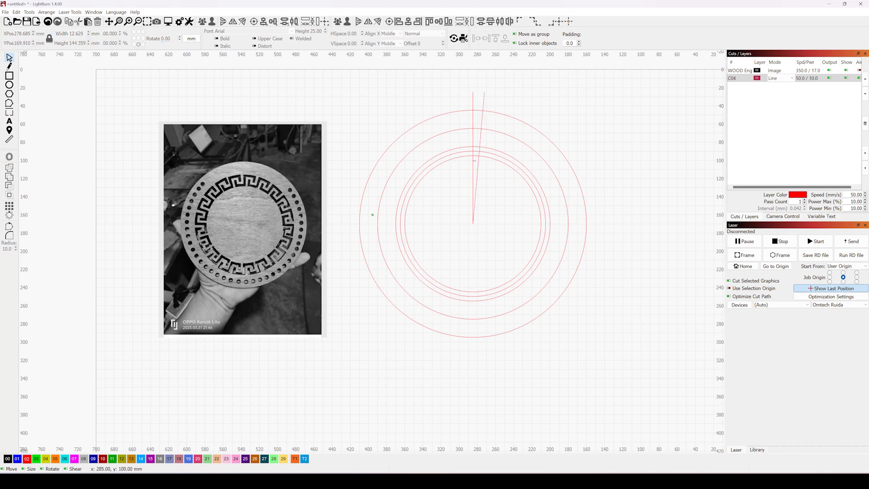
Step: Duplicate the vertical line again and rotate this copy by -5 degrees about the circles' centre
left_click(473, 164)
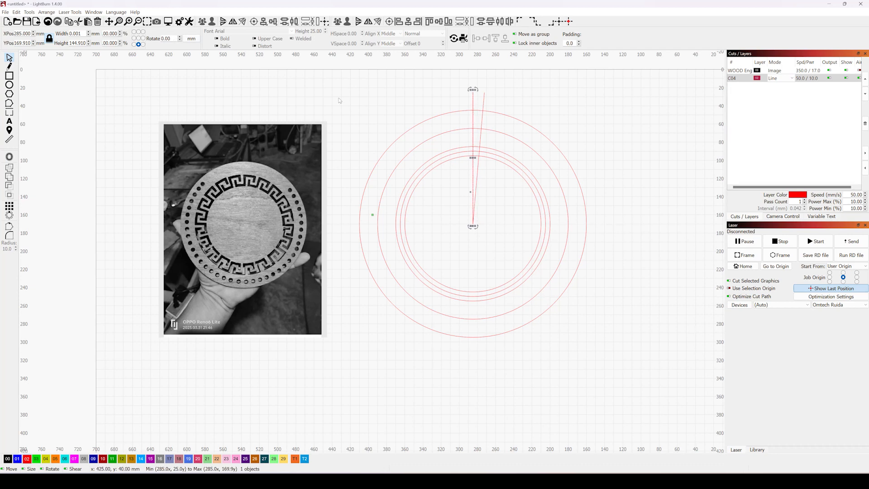
left_click_drag(172, 37, 146, 40)
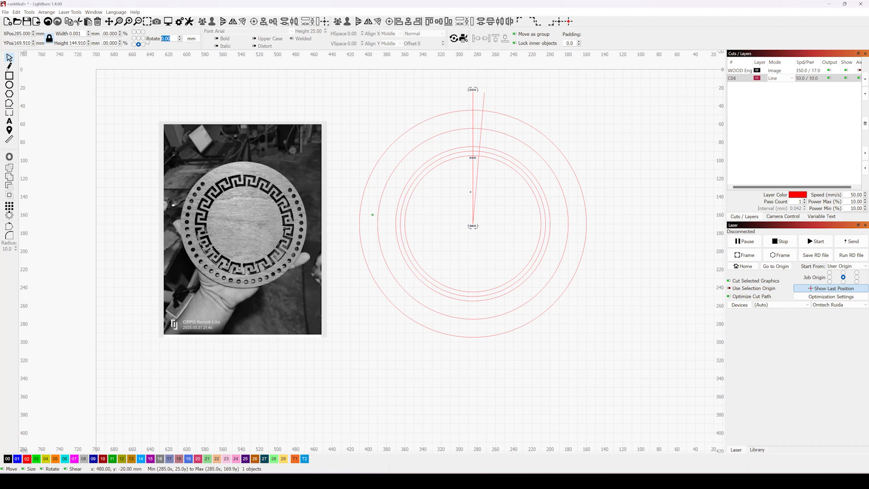
type("-5")
key("Return")
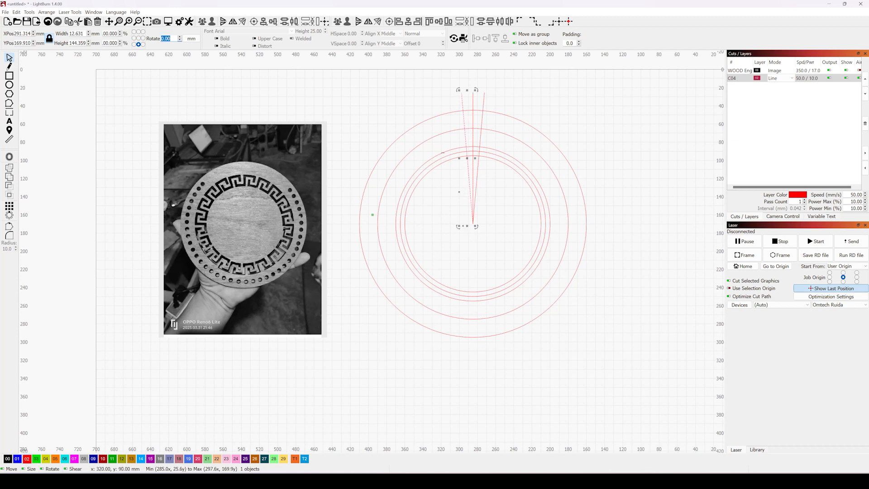
left_click(461, 172)
scroll(461, 171, "up", 7)
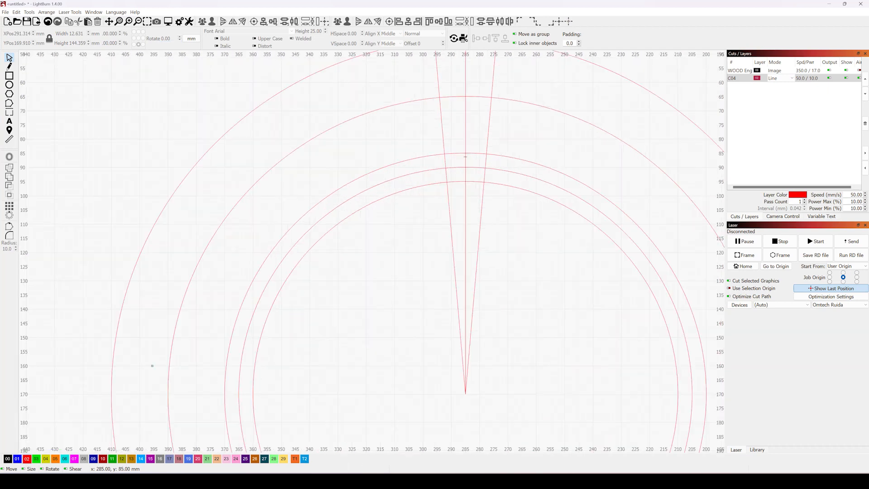
scroll(464, 166, "down", 5)
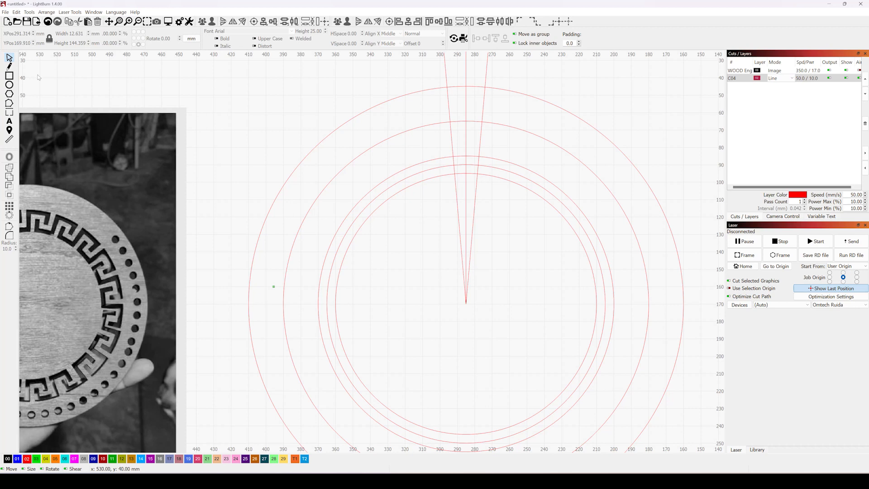
left_click_drag(508, 151, 411, 192)
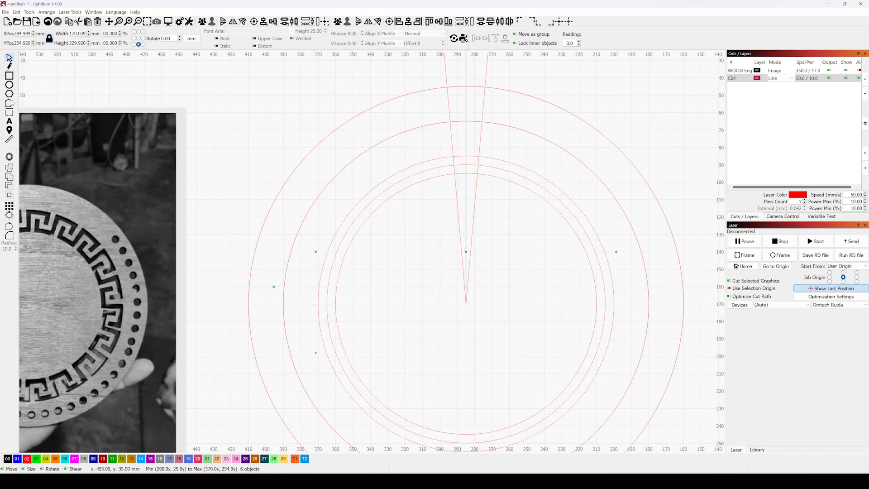
left_click(10, 104)
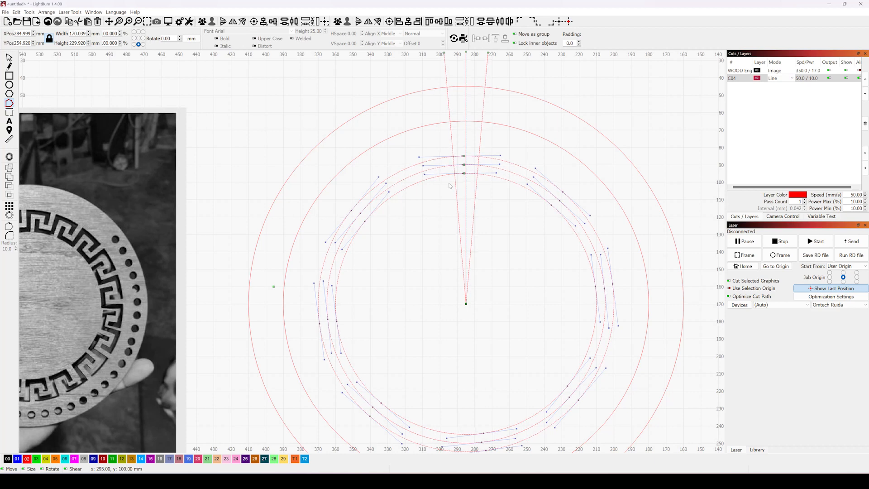
scroll(456, 172, "up", 2)
scroll(456, 170, "up", 2)
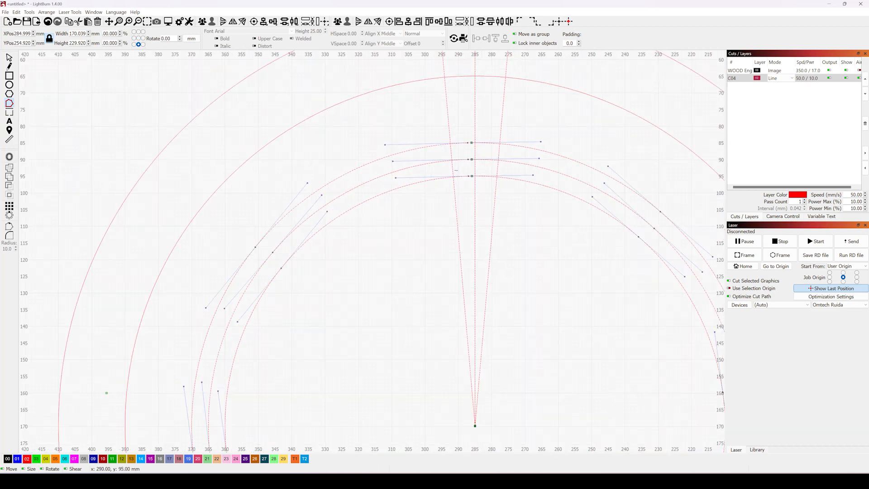
scroll(456, 169, "up", 2)
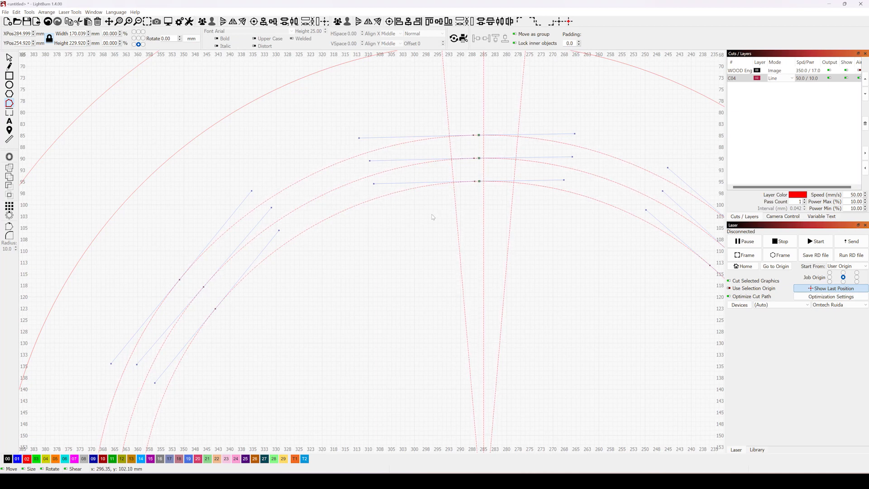
key("Escape")
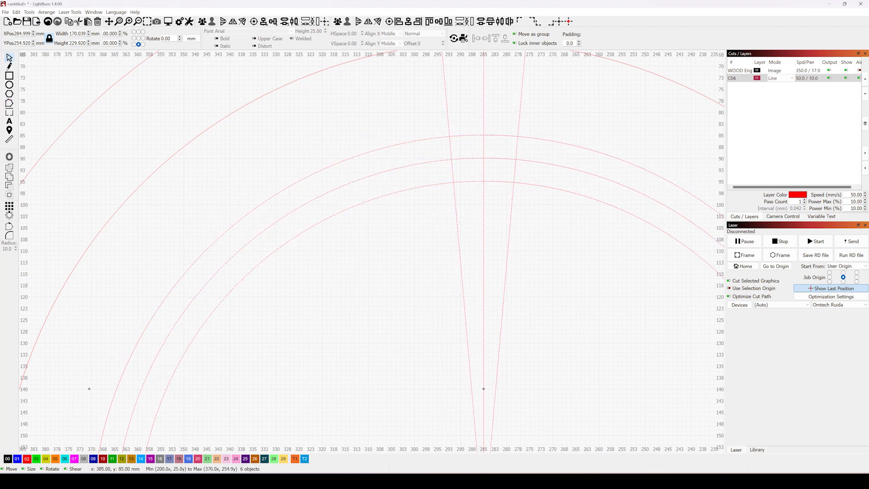
Step: Insert nodes on the three radial lines where they cross the three inner circles to mark the key's corners and ends
left_click(525, 227)
left_click_drag(529, 202, 427, 252)
left_click(9, 103)
scroll(475, 171, "up", 1)
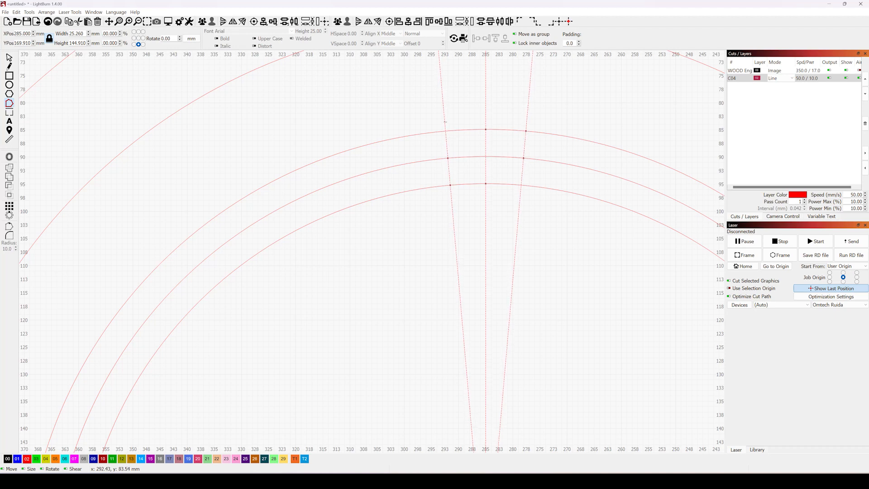
Step: Delete the radial line parts beyond the inserted nodes, keeping only the short segments between the three inner circles
scroll(446, 124, "down", 6)
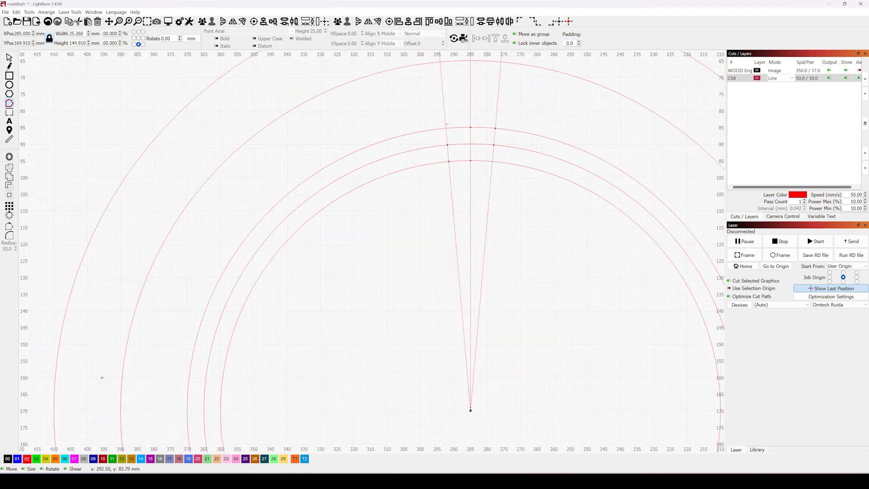
scroll(457, 117, "up", 3)
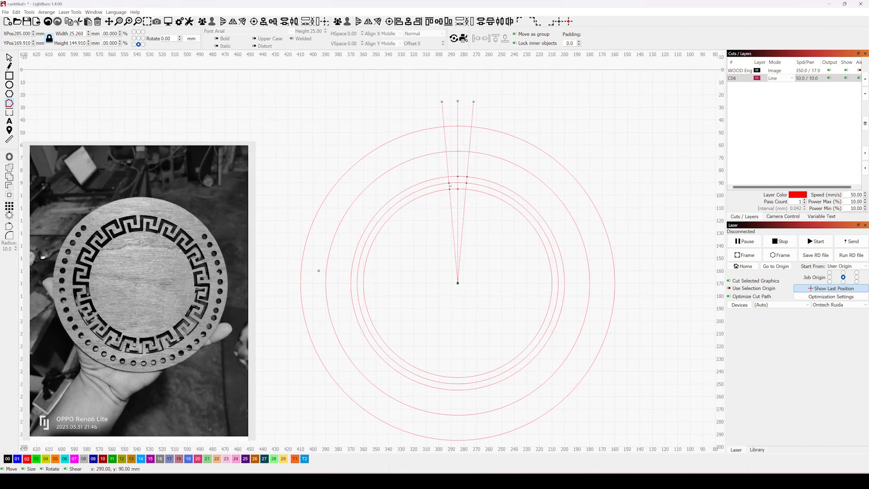
left_click(446, 142)
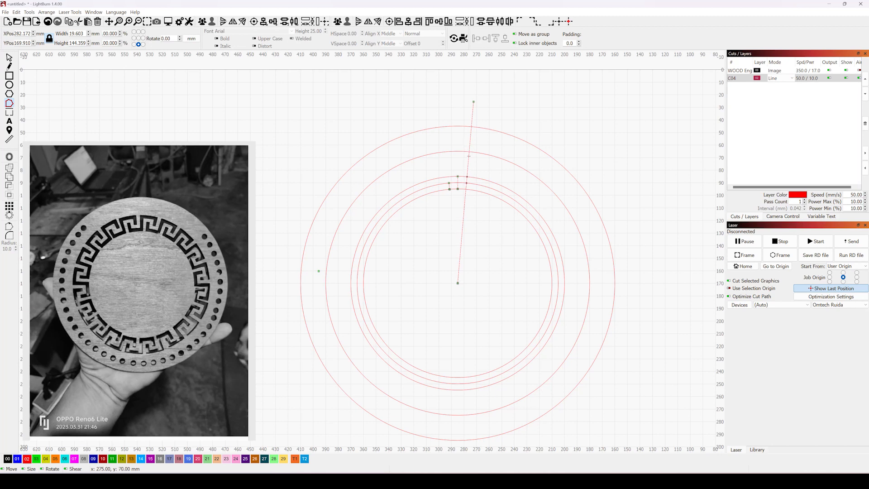
key("d")
key("d")
scroll(464, 209, "up", 5)
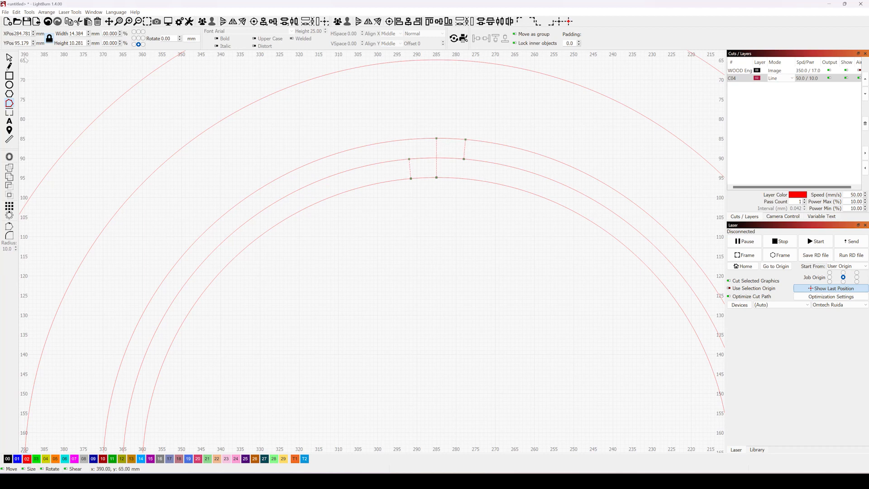
Step: Insert nodes on the outer and inner of the three inner circles where the short radial segments meet them
left_click(10, 58)
left_click_drag(532, 131, 476, 227)
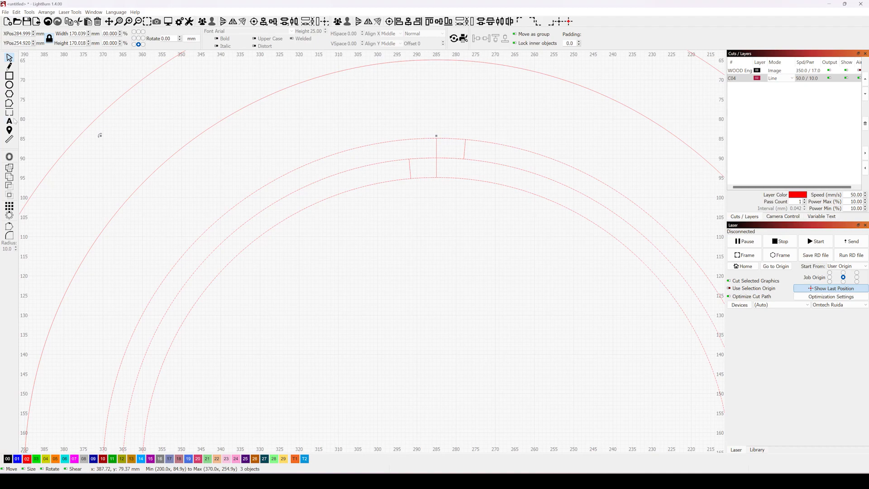
left_click(9, 103)
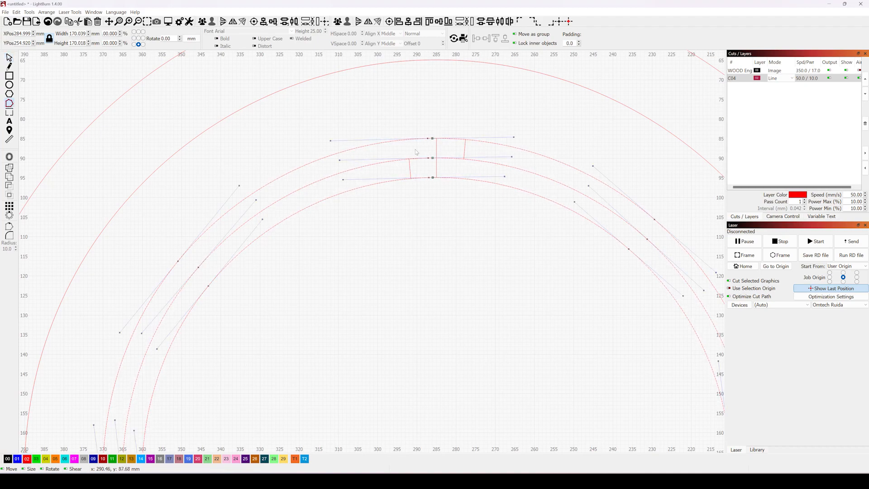
scroll(450, 134, "up", 4)
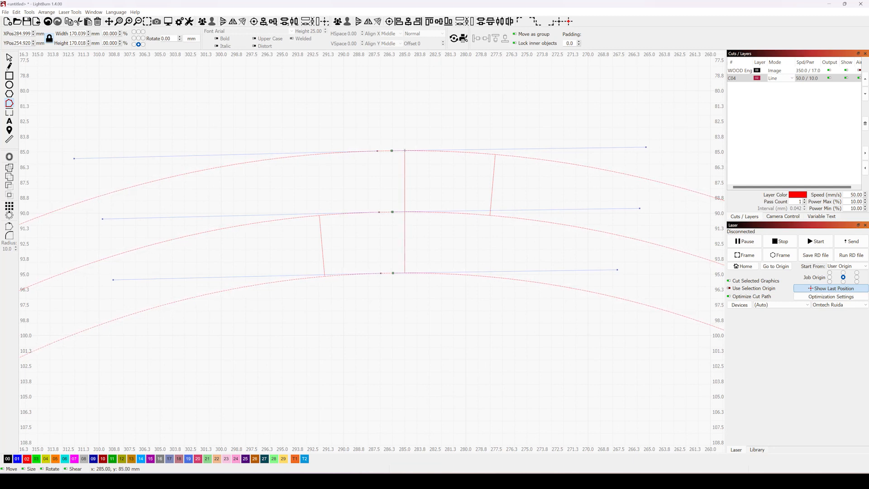
key("i")
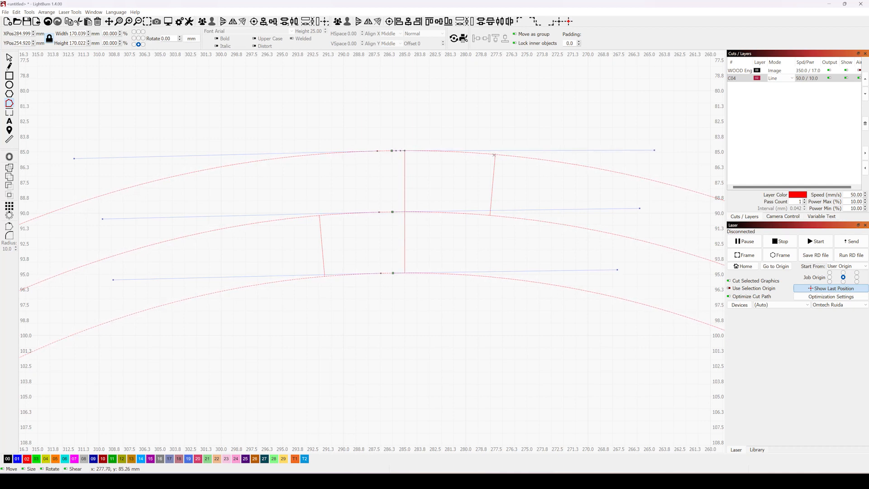
key("i")
key("i")
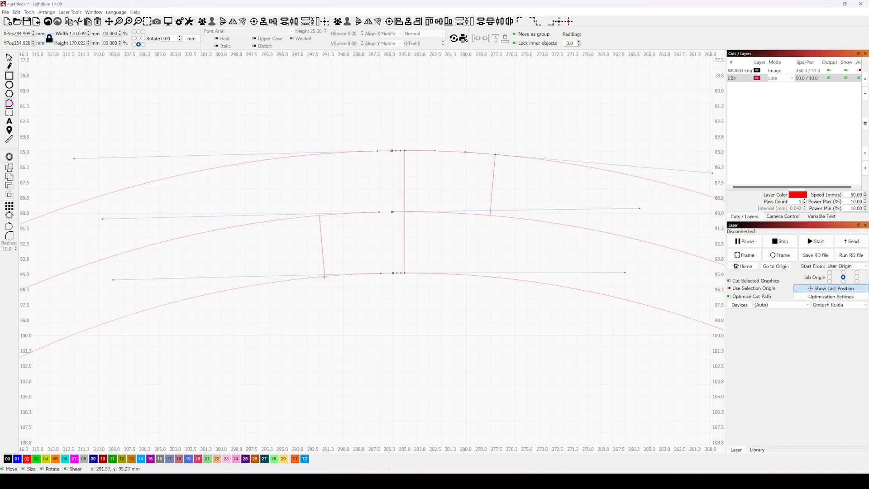
key("i")
scroll(282, 166, "down", 1)
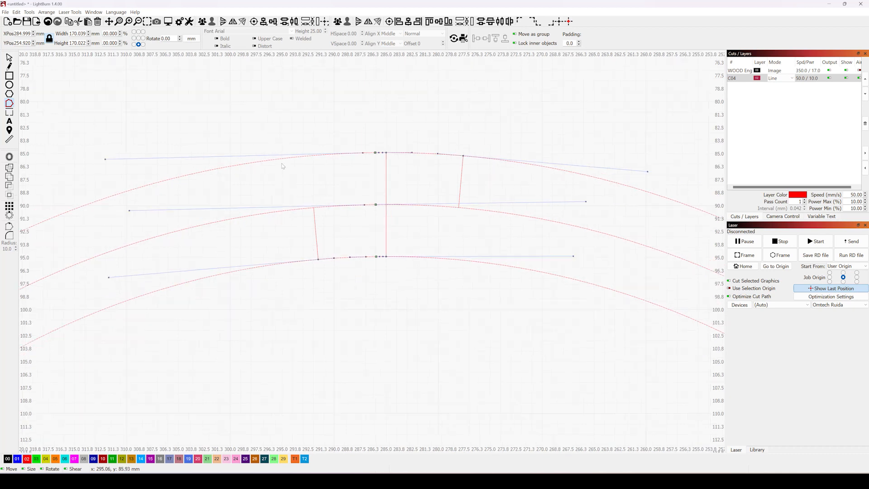
Step: Delete the middle one of the three inner circles
left_click(9, 58)
scroll(488, 194, "down", 4)
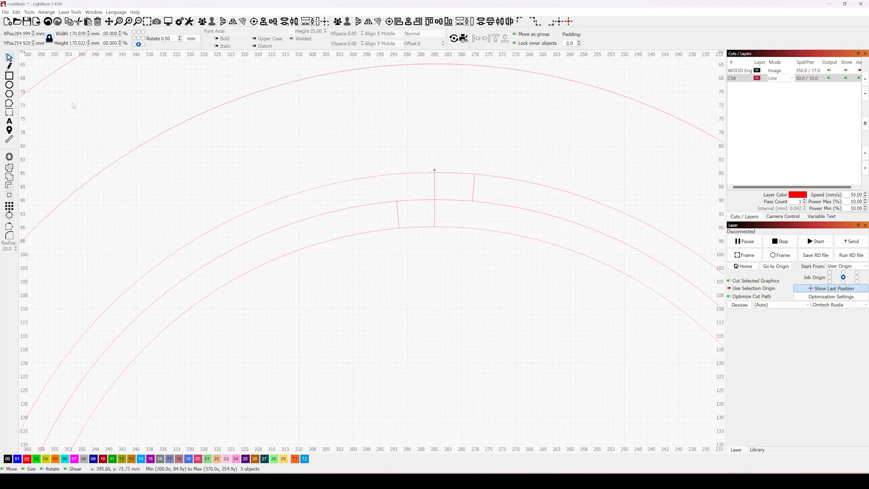
left_click(517, 208)
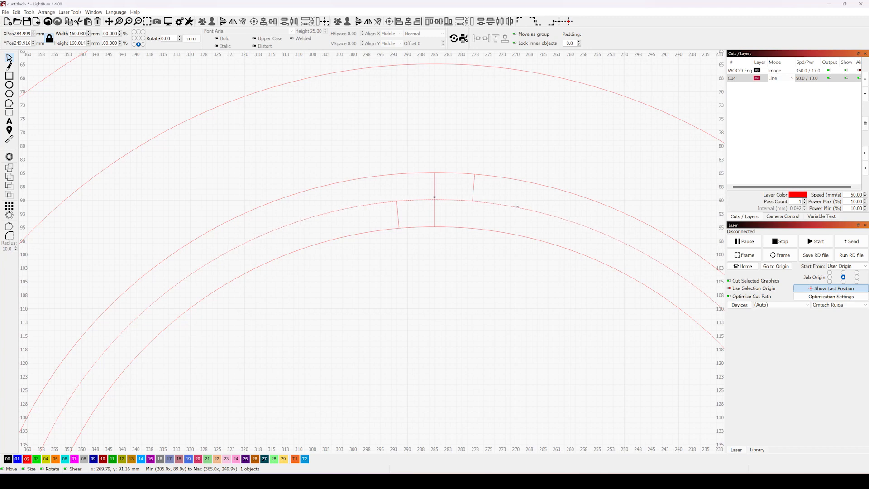
scroll(458, 199, "up", 2)
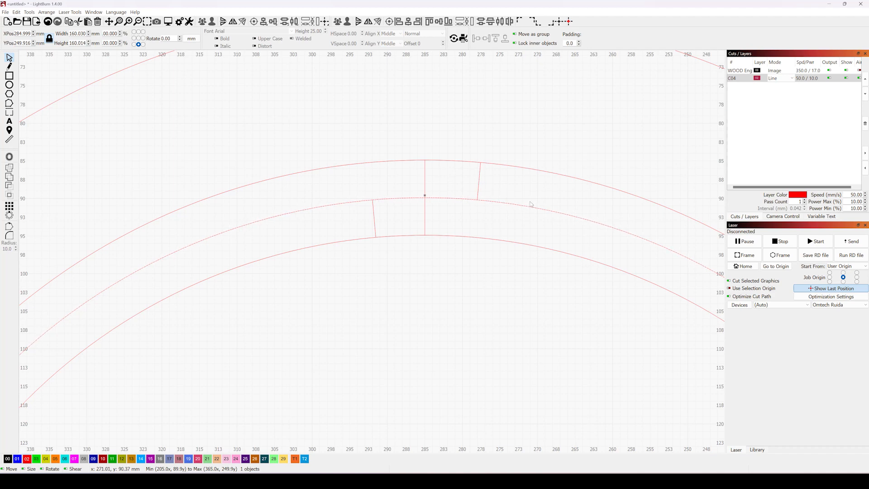
key("Delete")
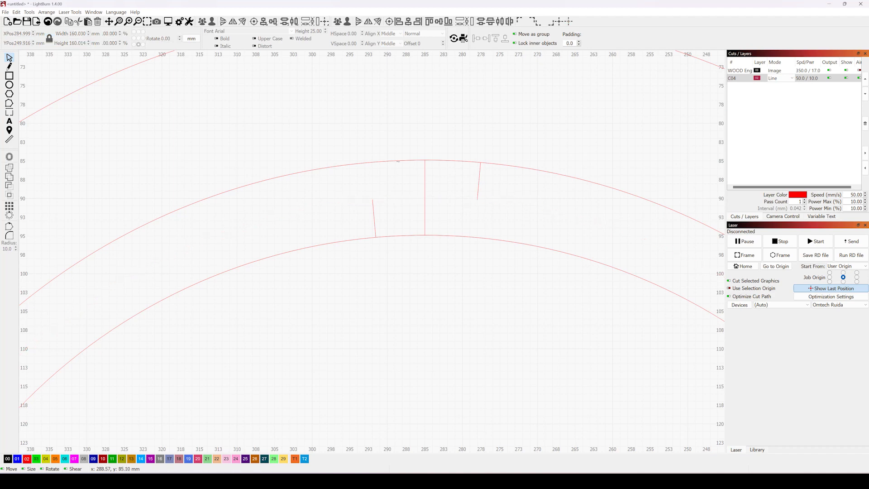
Step: Delete the arc sections adjoining the key shape on both remaining inner circles, keeping the arcs that connect the radial segments
left_click(9, 103)
key("Escape")
left_click_drag(557, 170, 523, 256)
left_click(10, 104)
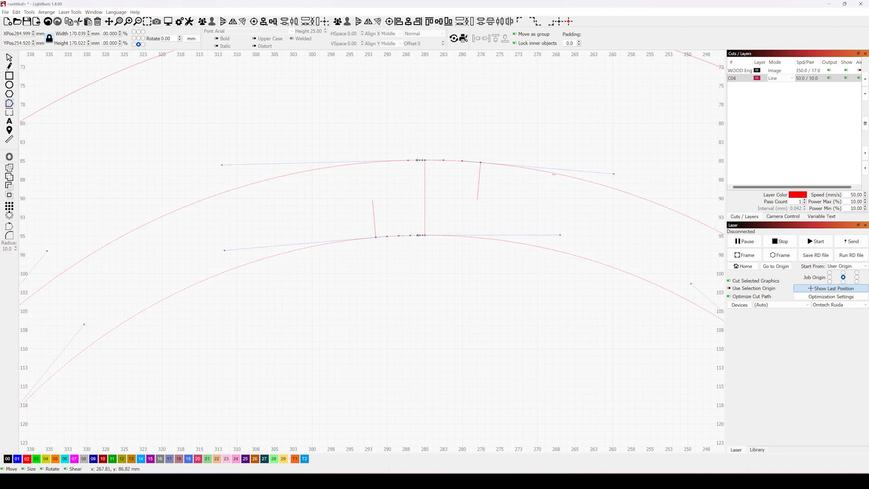
key("d")
scroll(410, 158, "up", 1)
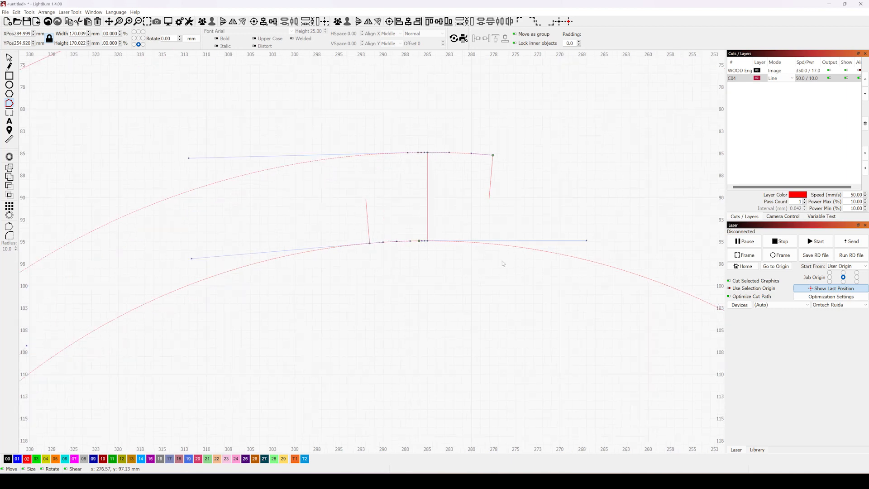
key("d")
key("d")
scroll(435, 167, "up", 8)
scroll(217, 198, "down", 4)
scroll(281, 202, "up", 6)
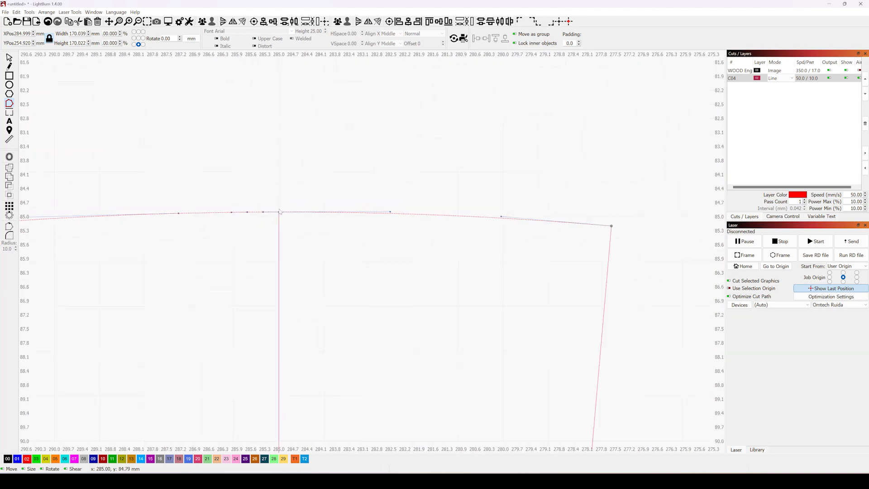
scroll(239, 213, "down", 6)
scroll(270, 237, "down", 8)
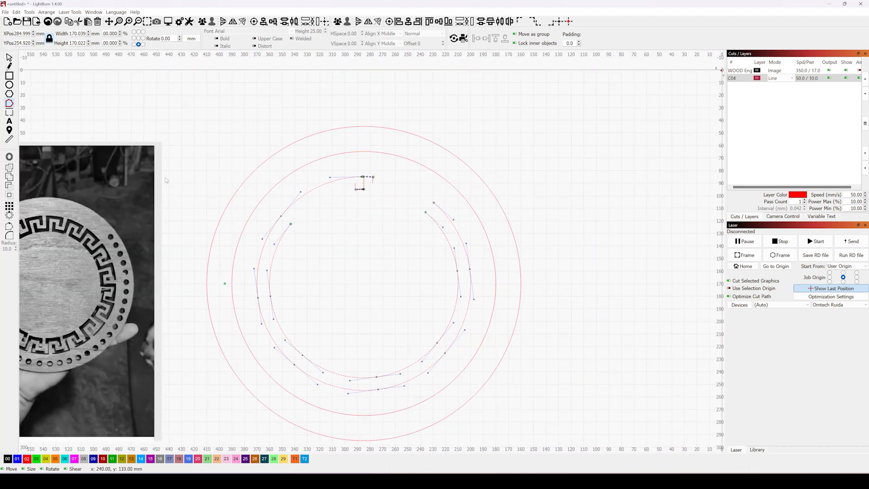
Step: Delete the leftover arcs of the two trimmed inner circles, leaving only the S-shaped key motif
left_click(9, 57)
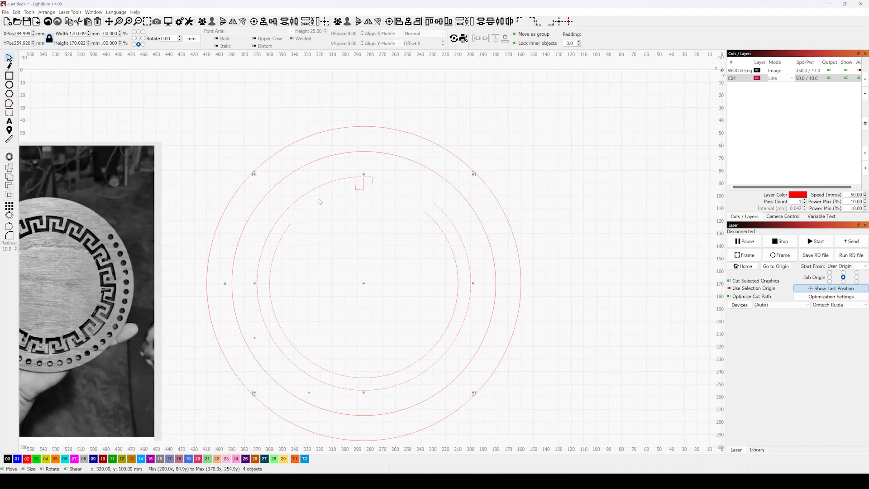
scroll(373, 198, "up", 3)
left_click_drag(513, 203, 458, 262)
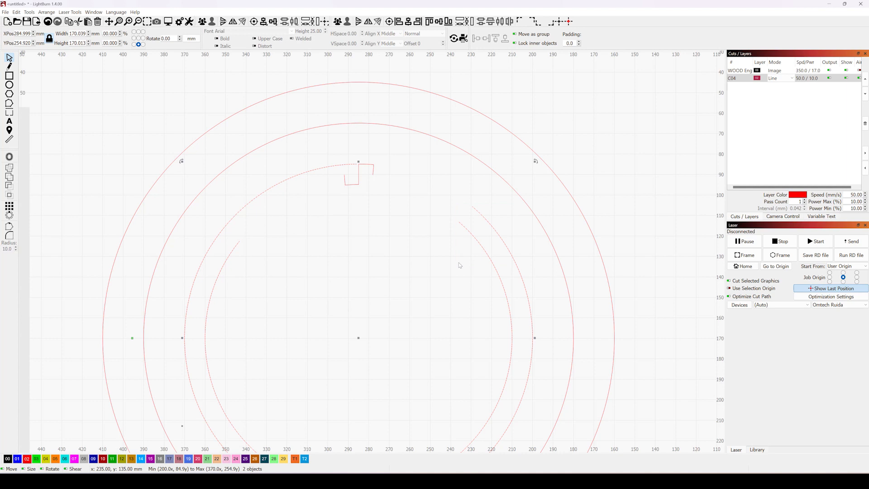
key("Delete")
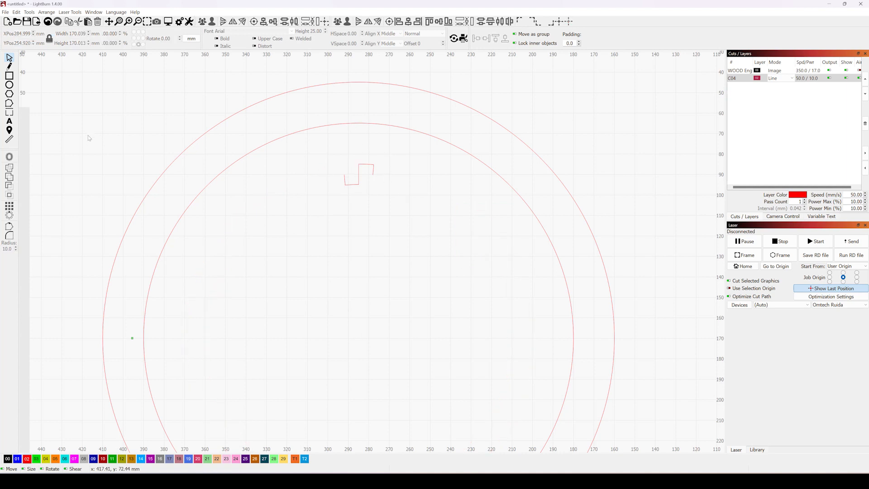
scroll(362, 172, "up", 3)
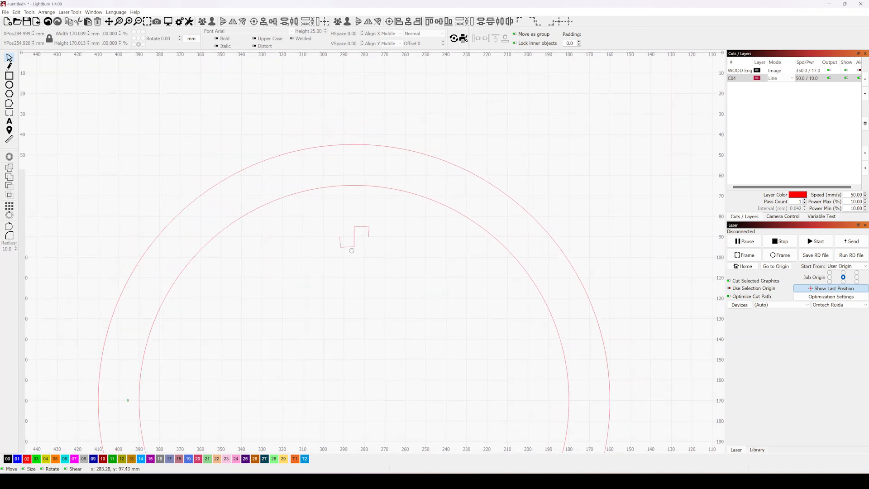
left_click(9, 85)
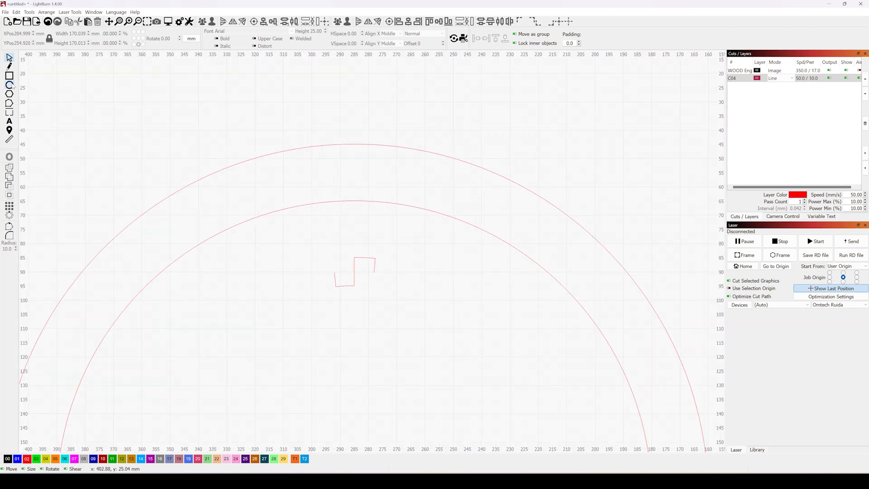
scroll(355, 199, "up", 1)
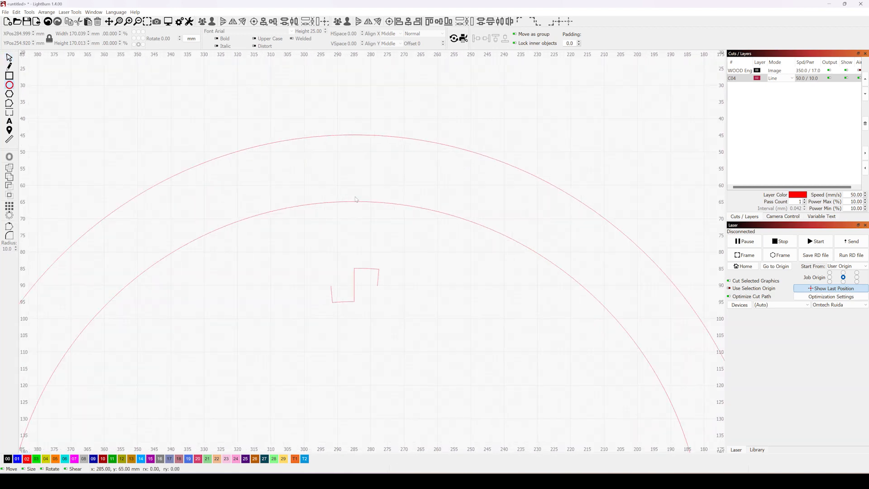
left_click(9, 57)
Step: Auto-join the five separate segments of the S-shaped key motif into a single path
scroll(354, 273, "up", 3)
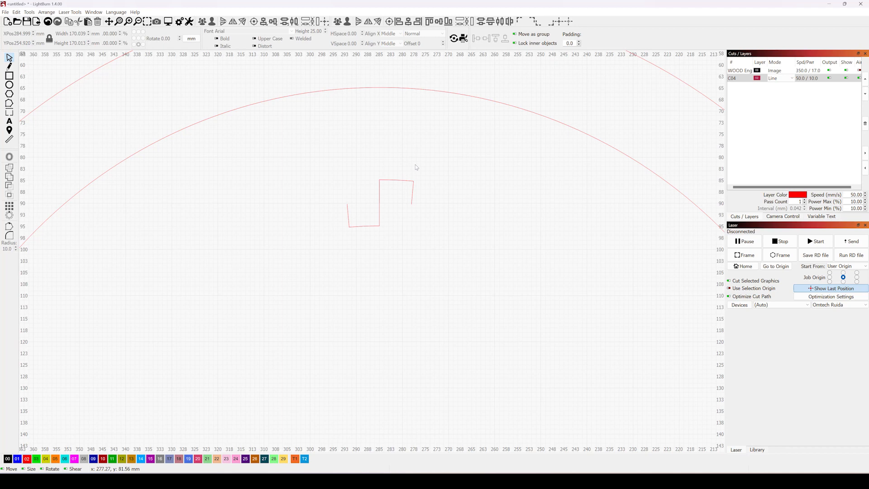
left_click(412, 194)
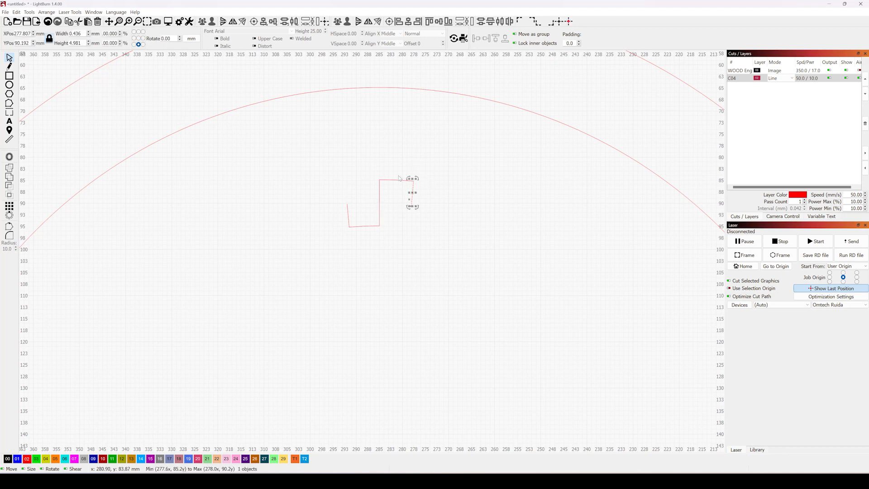
left_click(426, 171)
left_click_drag(425, 163, 343, 241)
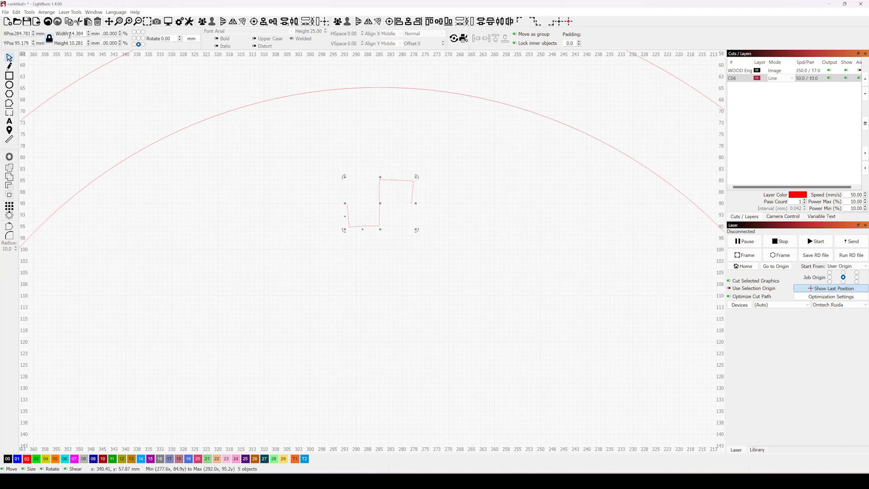
left_click(18, 13)
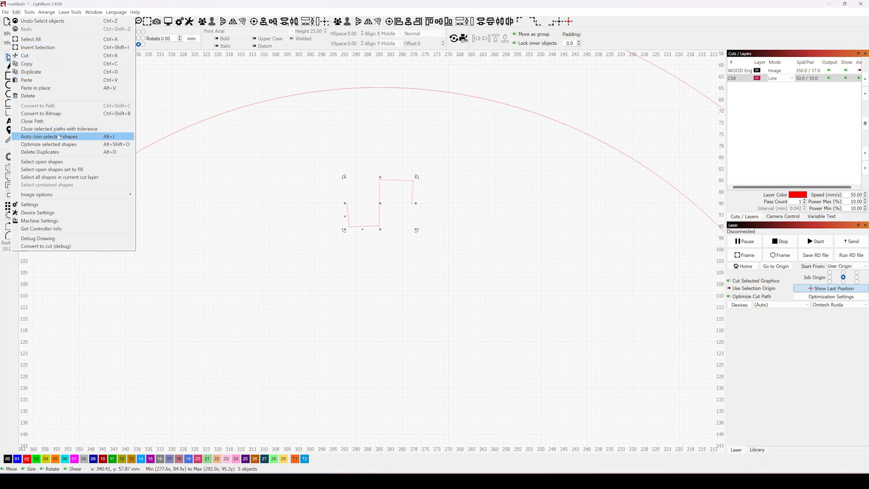
left_click(59, 137)
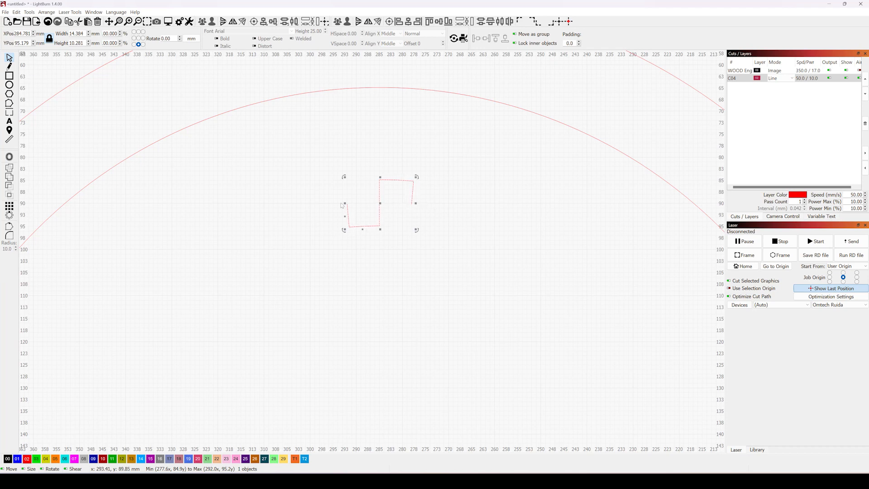
left_click(16, 12)
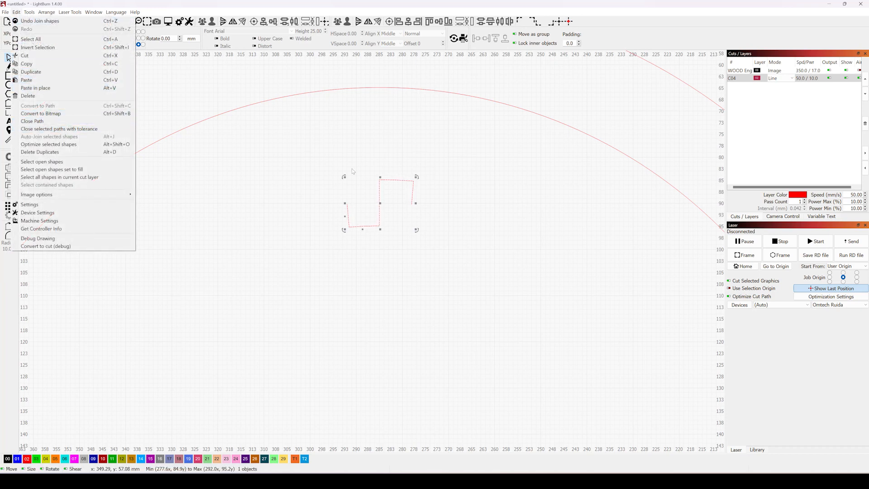
left_click(284, 147)
left_click_drag(433, 168, 322, 255)
Step: Offset the joined key motif by 1 mm in both directions with corner-style corners, deleting the original path
scroll(368, 200, "down", 5)
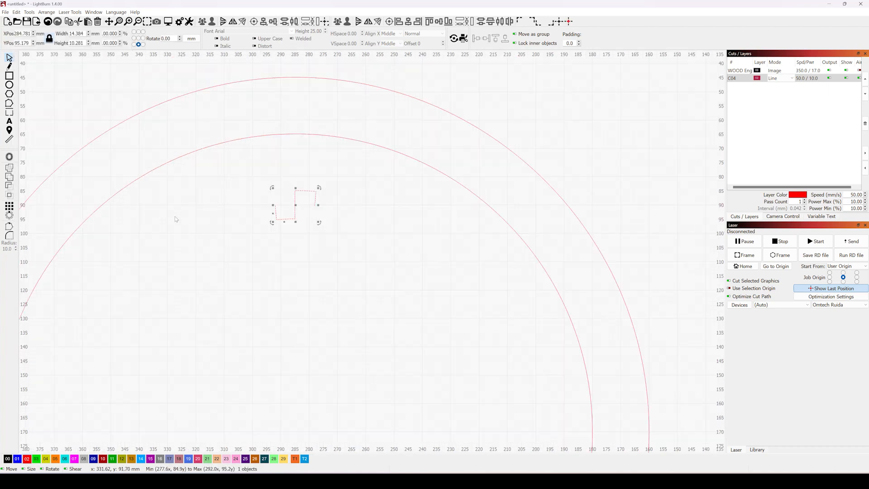
left_click_drag(409, 216, 439, 202)
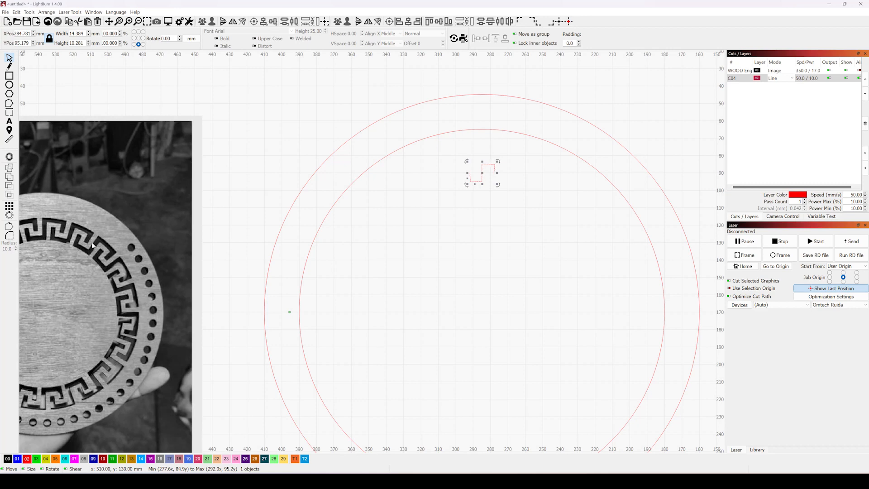
left_click(110, 266)
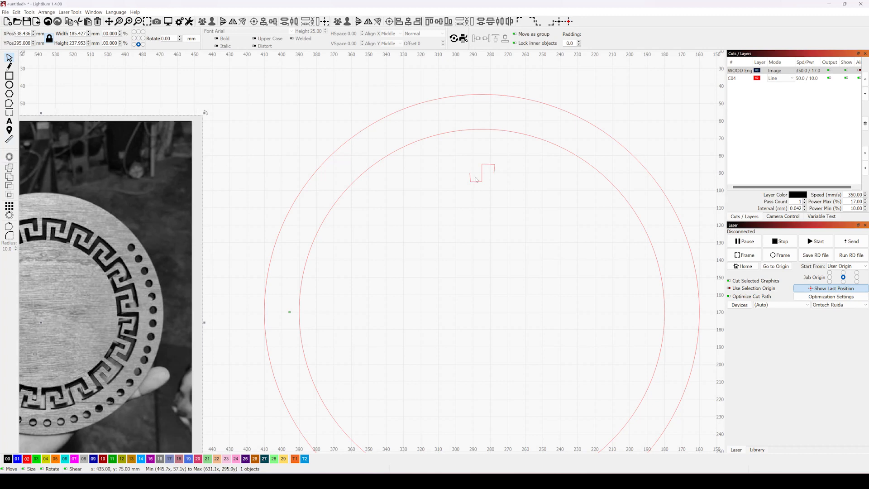
left_click(502, 169)
left_click_drag(515, 146, 462, 194)
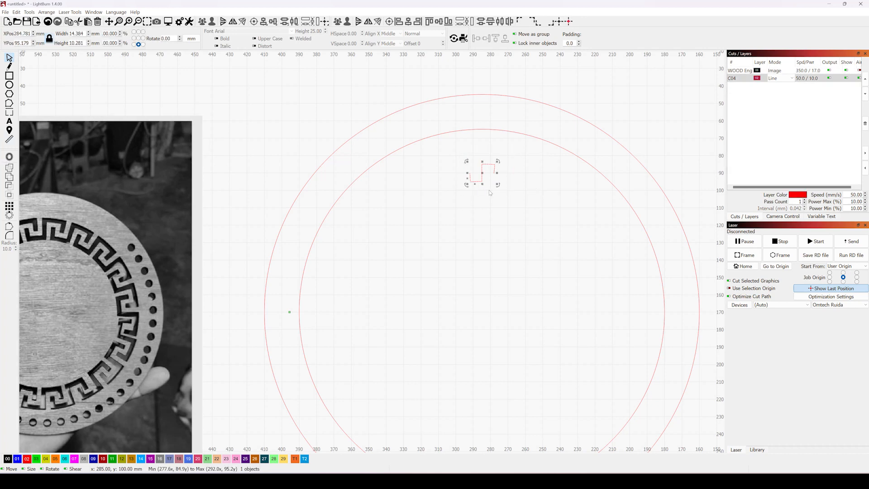
scroll(509, 174, "up", 3)
scroll(460, 175, "up", 2)
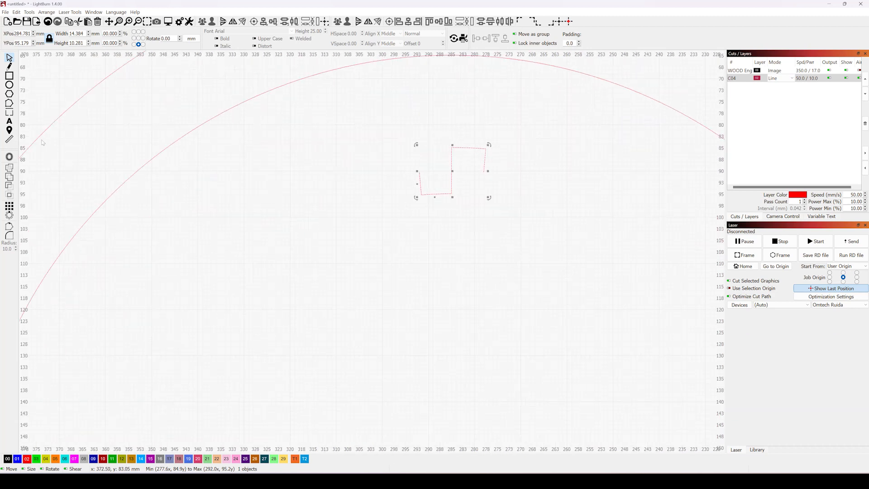
left_click(9, 157)
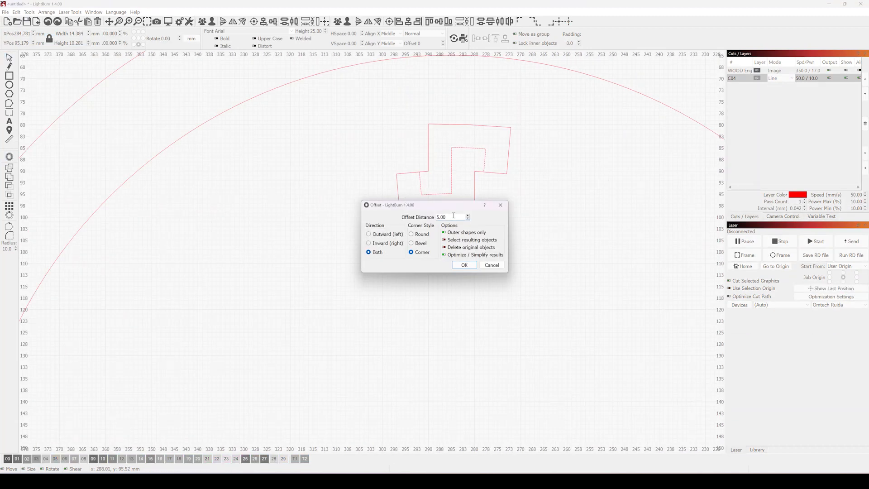
left_click(468, 219)
left_click(468, 219)
left_click(468, 220)
left_click(468, 219)
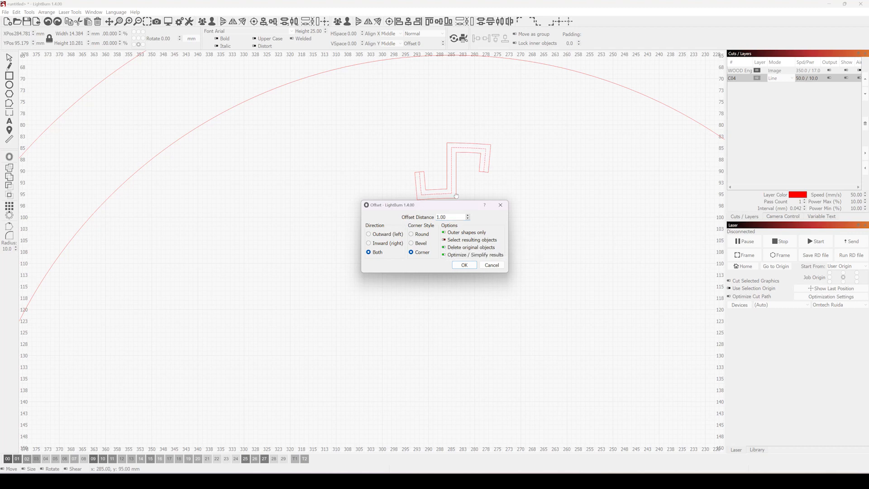
left_click(465, 265)
scroll(469, 266, "down", 3)
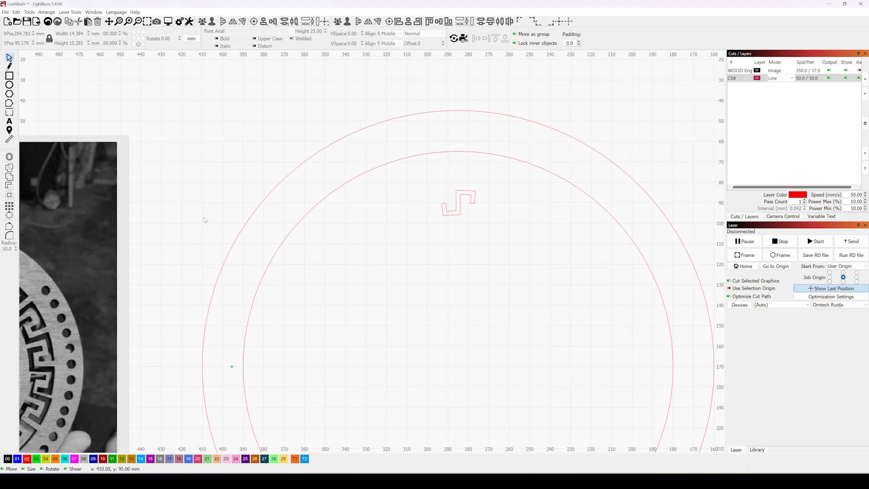
scroll(204, 220, "down", 1)
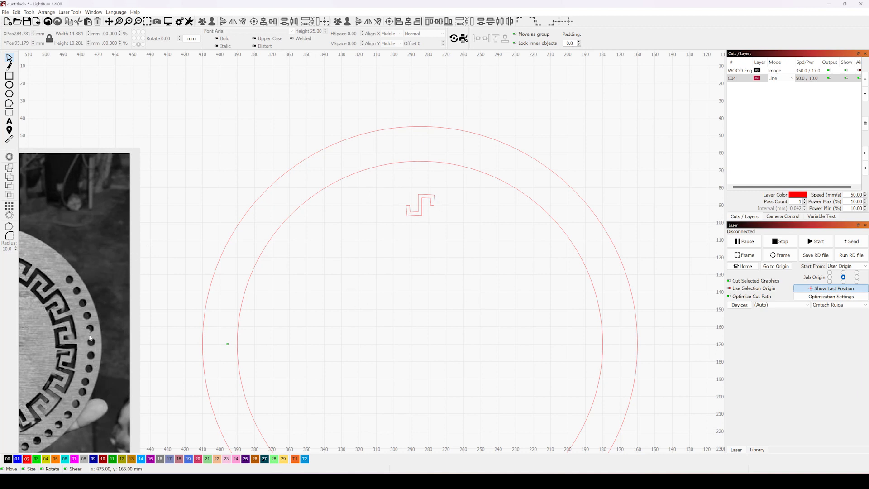
scroll(404, 221, "up", 1)
scroll(436, 196, "down", 2)
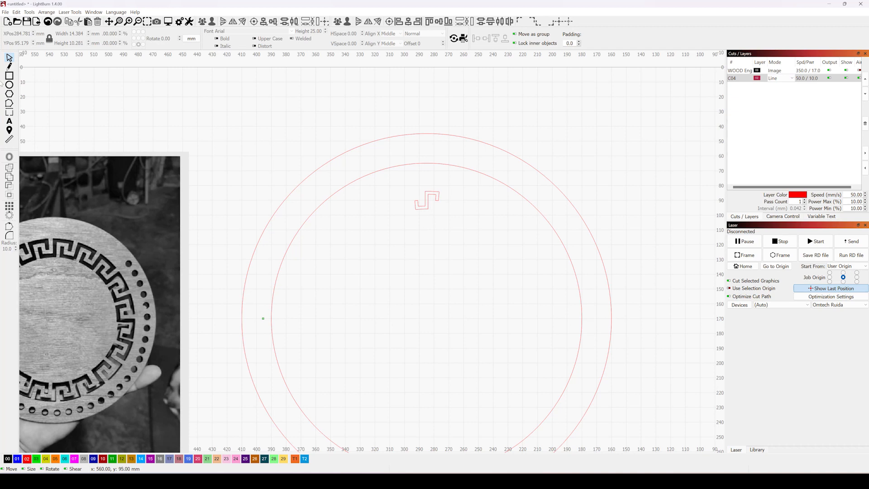
left_click(413, 212)
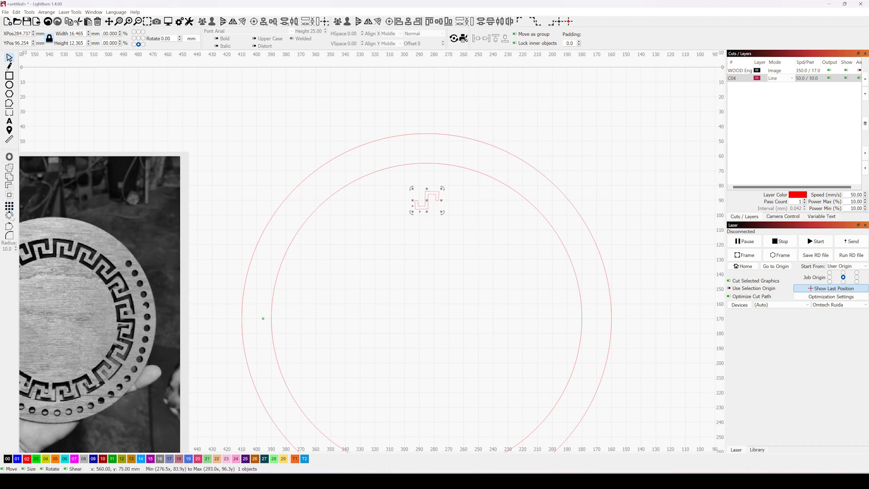
left_click(9, 216)
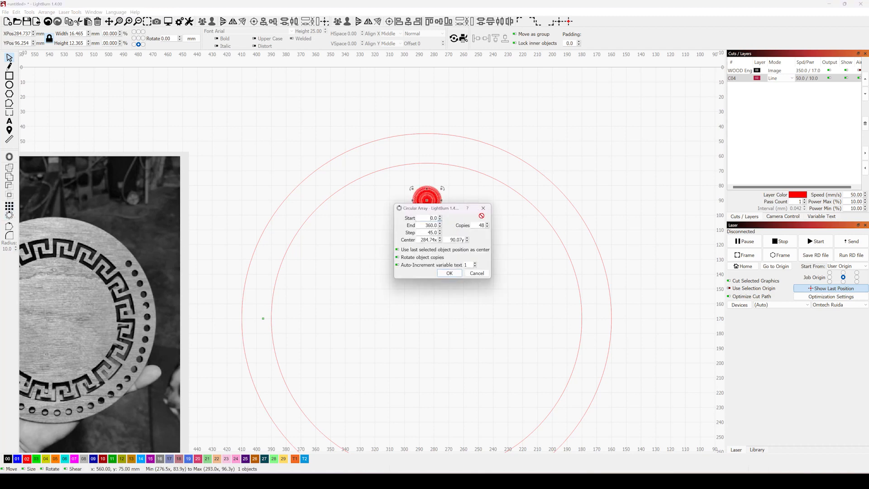
left_click_drag(422, 212, 289, 241)
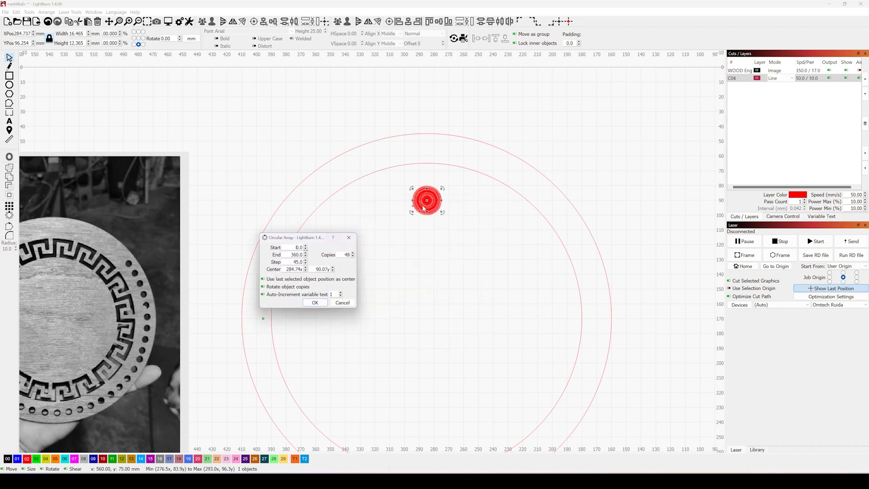
left_click(343, 303)
Step: Create a circular array of 46 rotated copies of the key motif, centred on the 250 mm outer circle
left_click(450, 208)
left_click_drag(444, 183, 404, 221)
left_click_drag(499, 130, 484, 156)
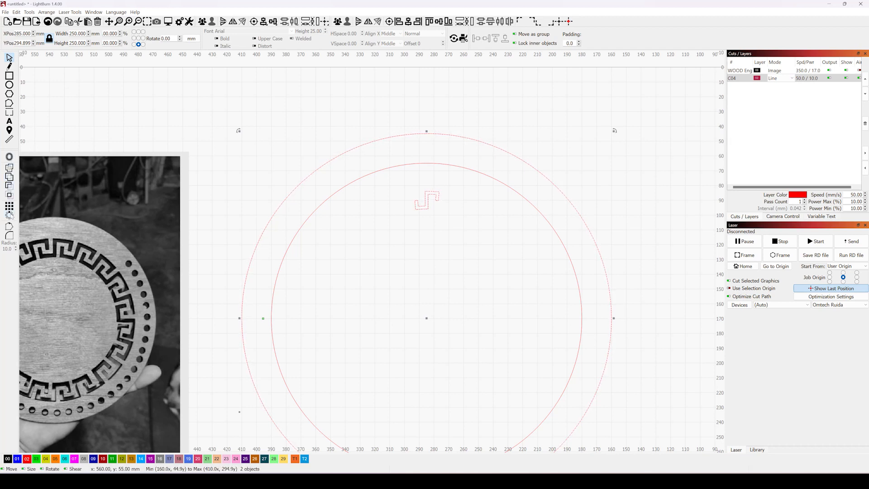
left_click(9, 215)
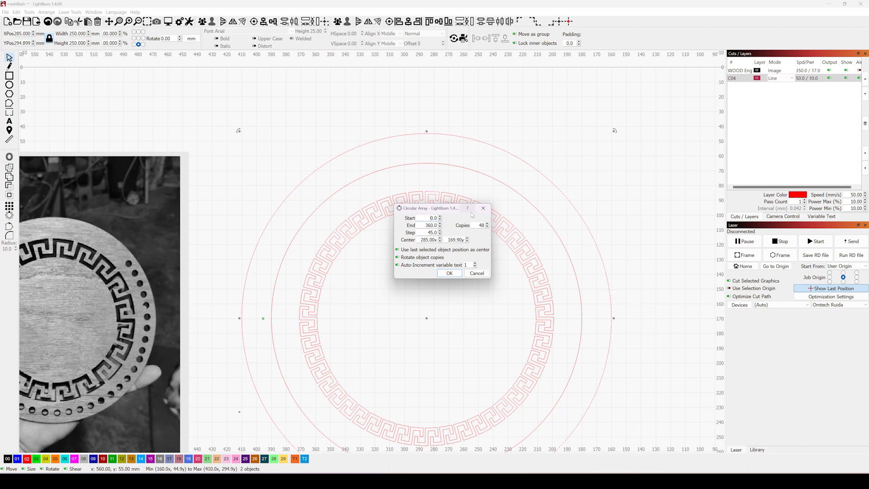
left_click_drag(457, 208, 623, 148)
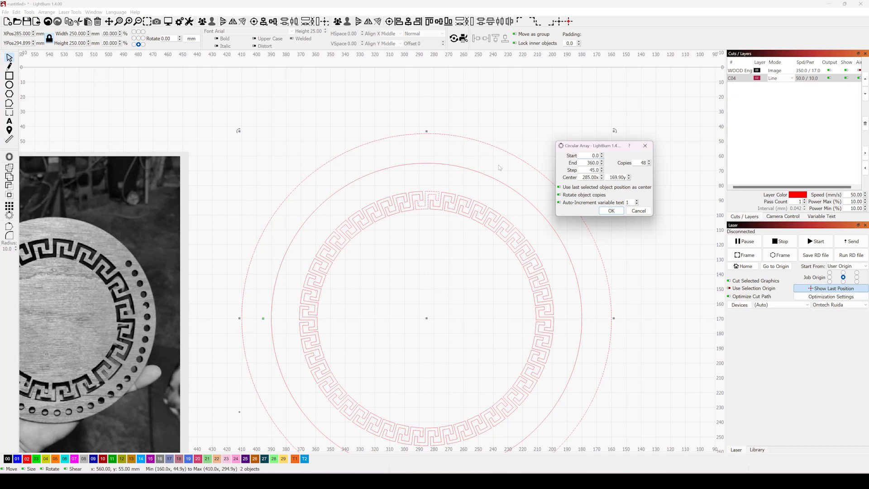
left_click(650, 165)
left_click(650, 165)
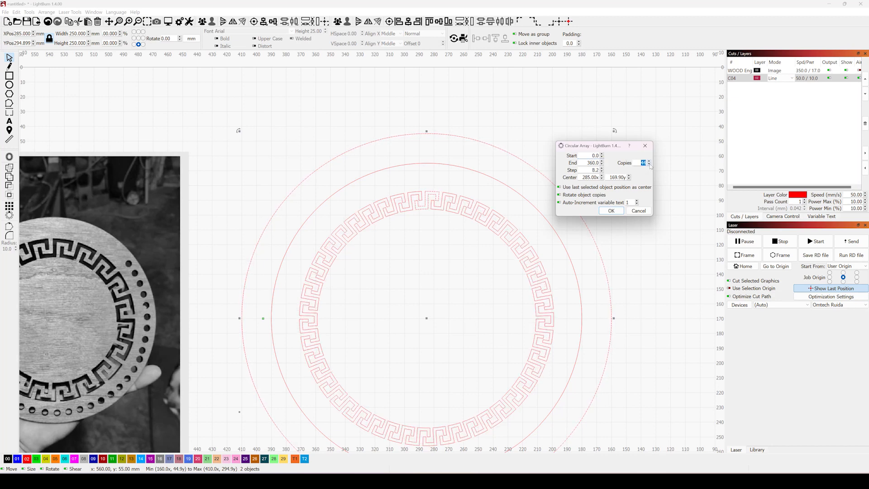
left_click(648, 162)
left_click(649, 161)
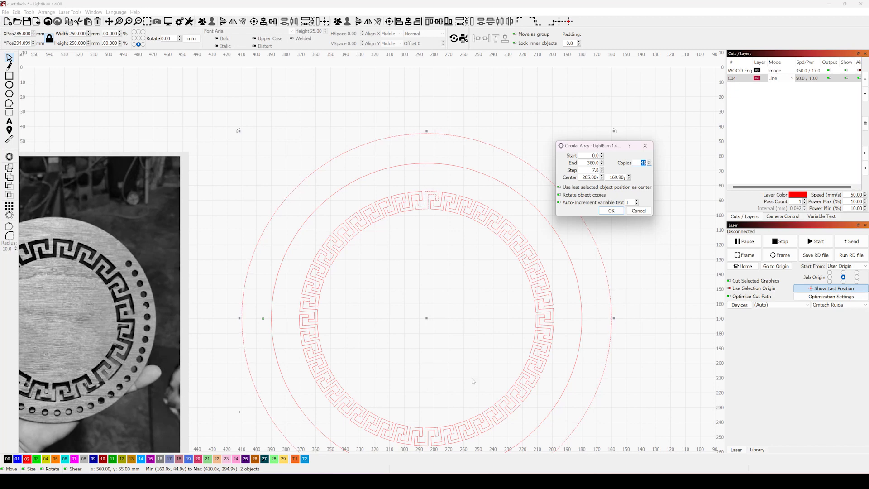
left_click(611, 211)
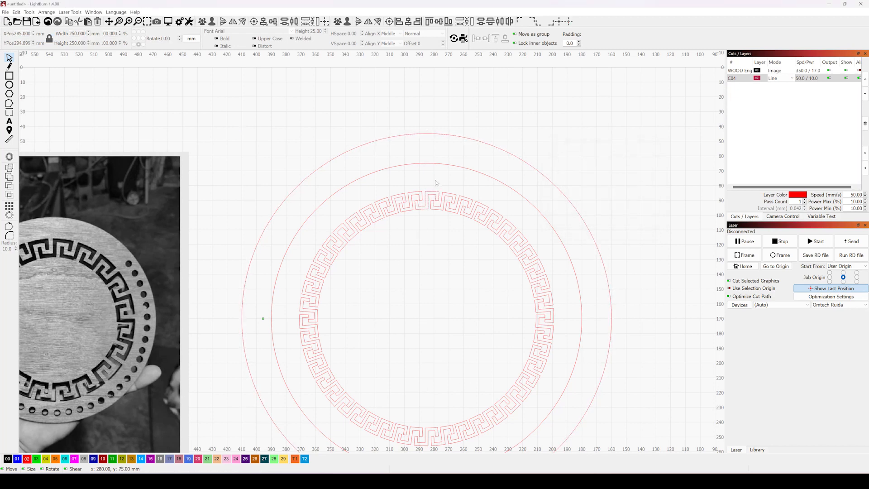
Step: Draw a small circle about 10 mm in diameter, centred near the top of the guide circle between the outer edge and the key ring
scroll(437, 184, "up", 2)
left_click(9, 85)
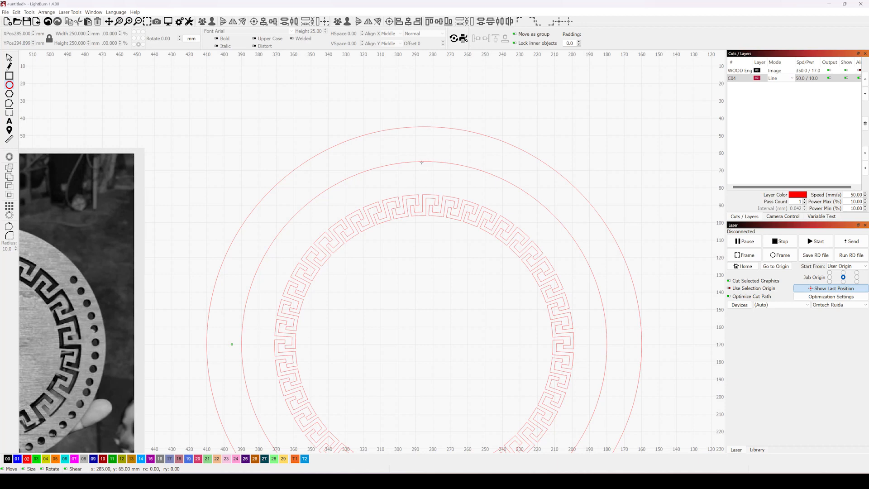
left_click_drag(422, 161, 428, 155)
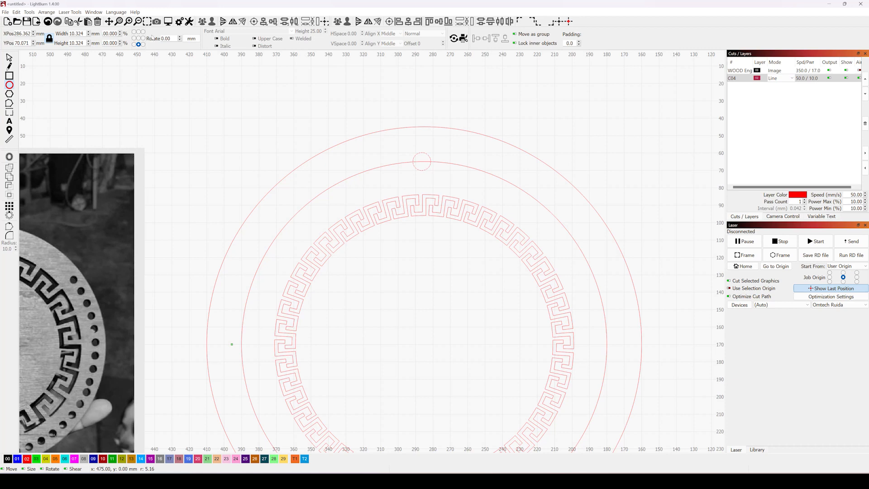
Step: Try resizing the small circle to 8 mm from its bottom-centre anchor, and undo the change
left_click_drag(85, 36, 49, 38)
type("8")
key("Return")
key("ctrl+z")
Step: Resize the small circle to 8 mm about its centre so it stays on the guide circle
left_click(138, 39)
left_click_drag(85, 34, 35, 25)
type("8")
key("Return")
left_click(9, 58)
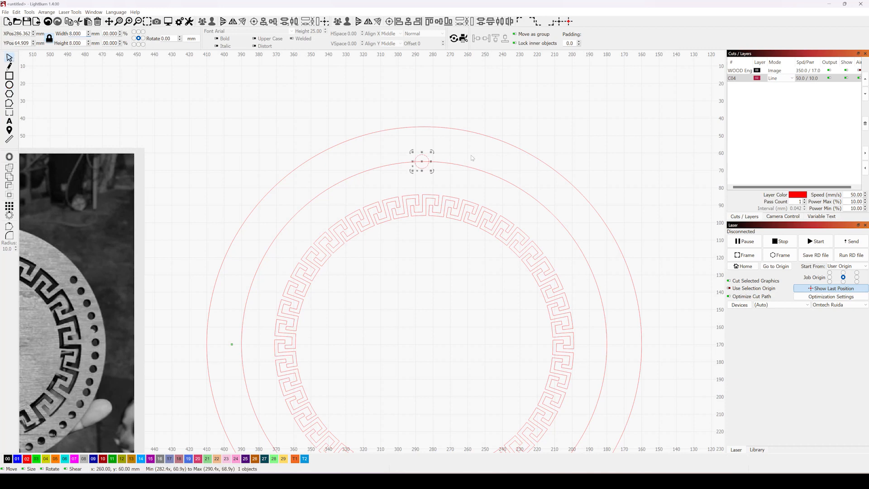
Step: Try a circular array of the 8 mm circle around the guide circle, raising the number of copies to 60
left_click(468, 166, "shift")
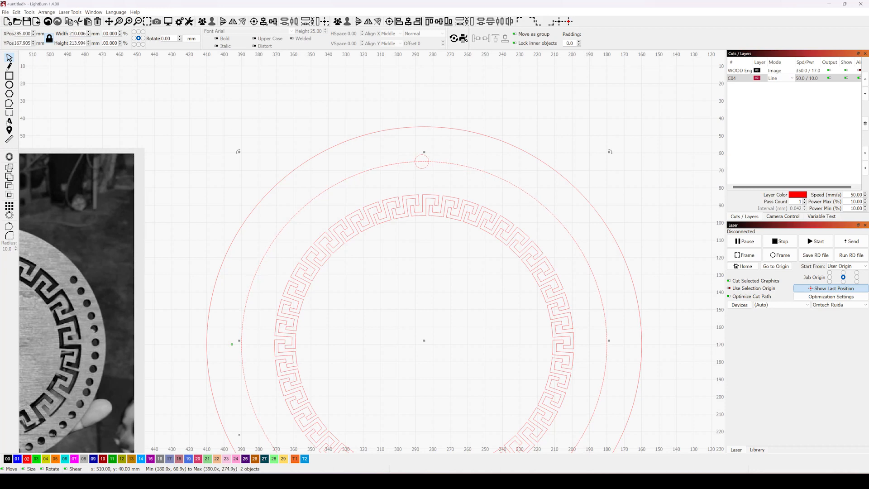
left_click(9, 215)
left_click(488, 224)
left_click(487, 224)
left_click(487, 224)
left_click(488, 224)
left_click(487, 224)
left_click(487, 223)
left_click(488, 223)
left_click(487, 223)
left_click(487, 223)
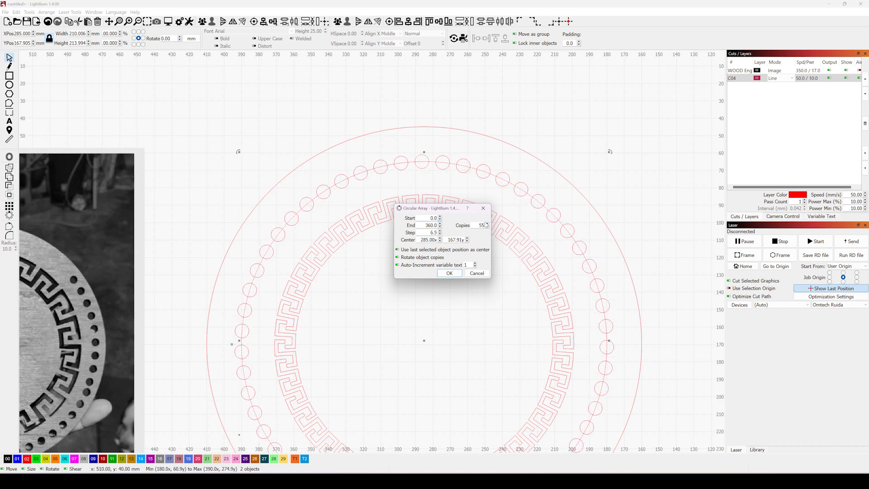
left_click(487, 224)
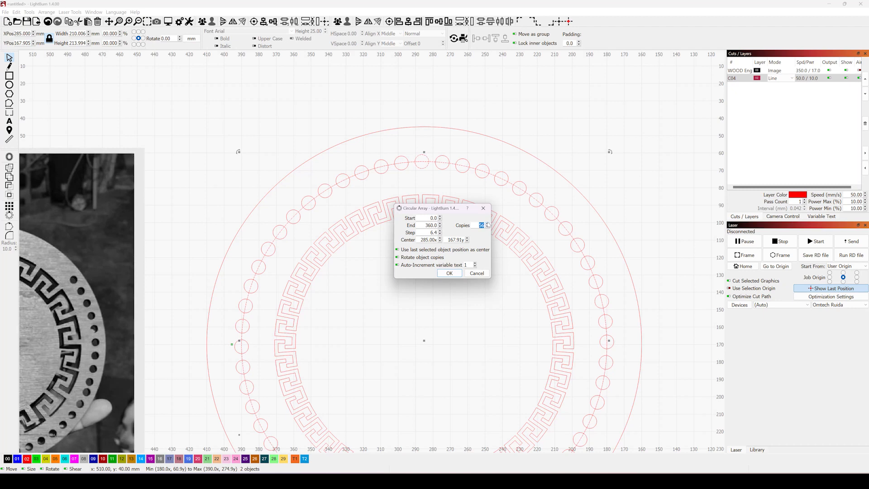
left_click(488, 227)
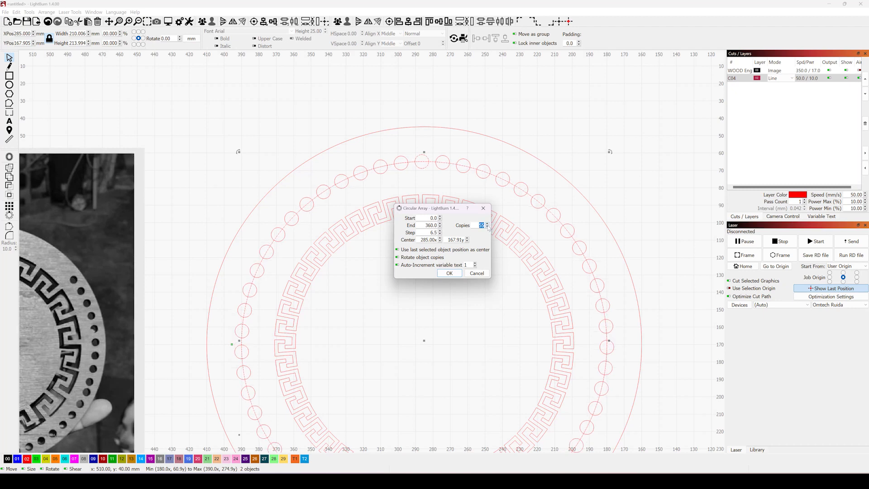
left_click(487, 224)
left_click(488, 223)
left_click(488, 224)
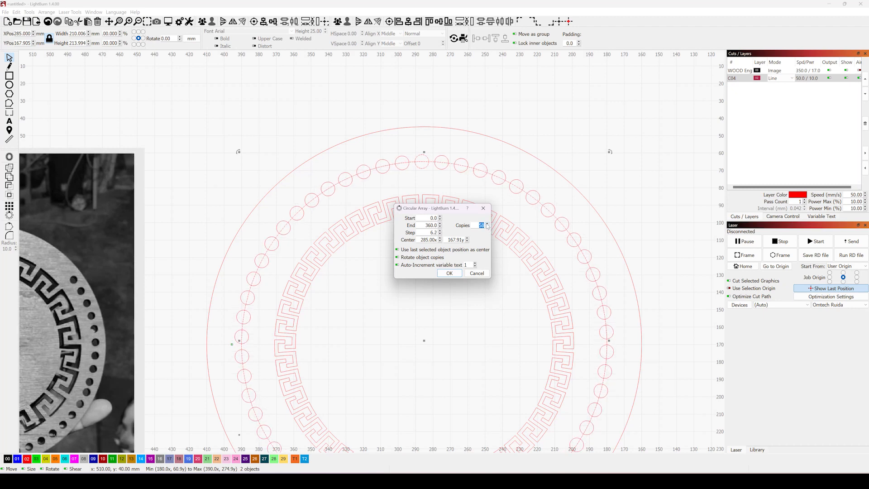
left_click(488, 224)
left_click(488, 224)
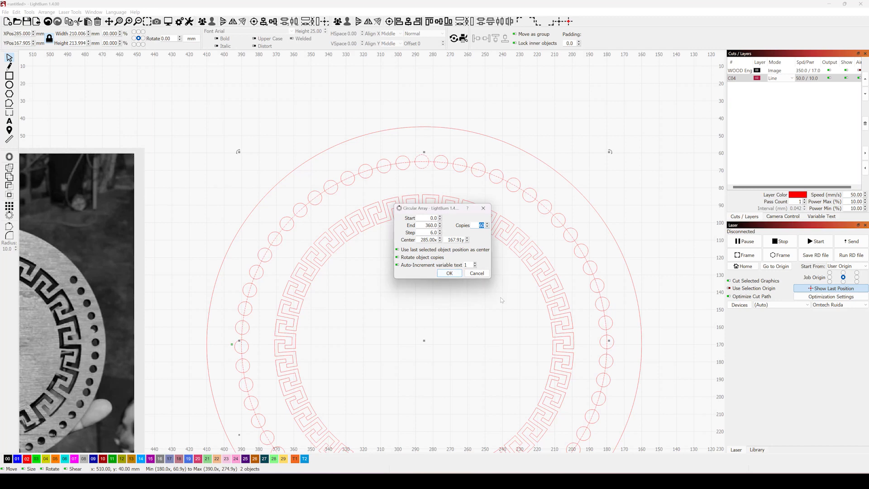
left_click(477, 274)
scroll(301, 334, "down", 5)
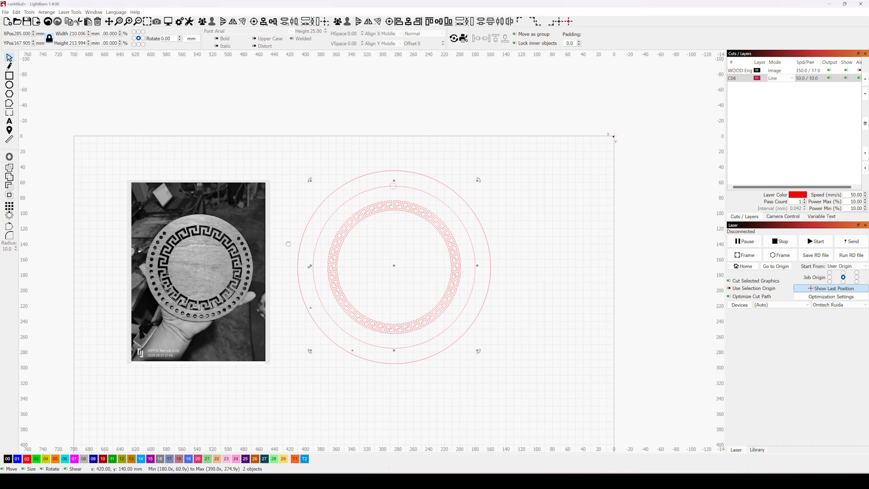
Step: Move the small circle and the guide circle to the black C00 line layer, and hide the C04 layer
scroll(334, 206, "up", 1)
left_click_drag(334, 207, 347, 210)
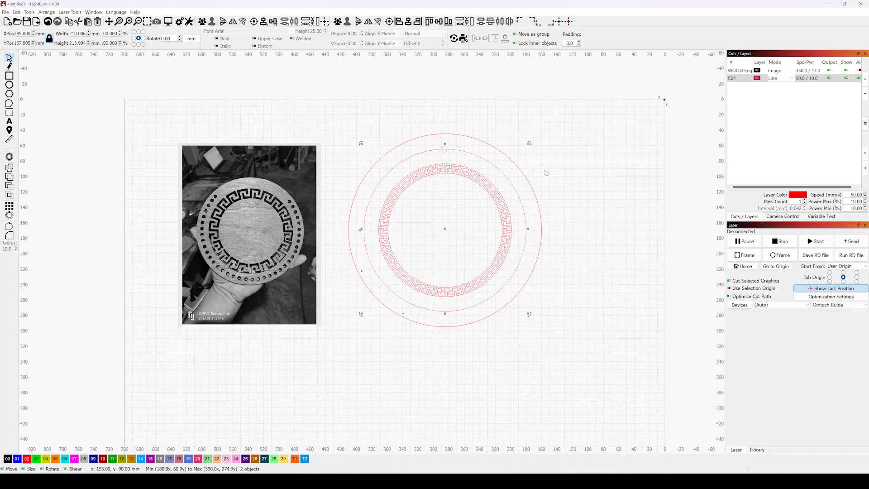
scroll(464, 153, "up", 2)
left_click(457, 153)
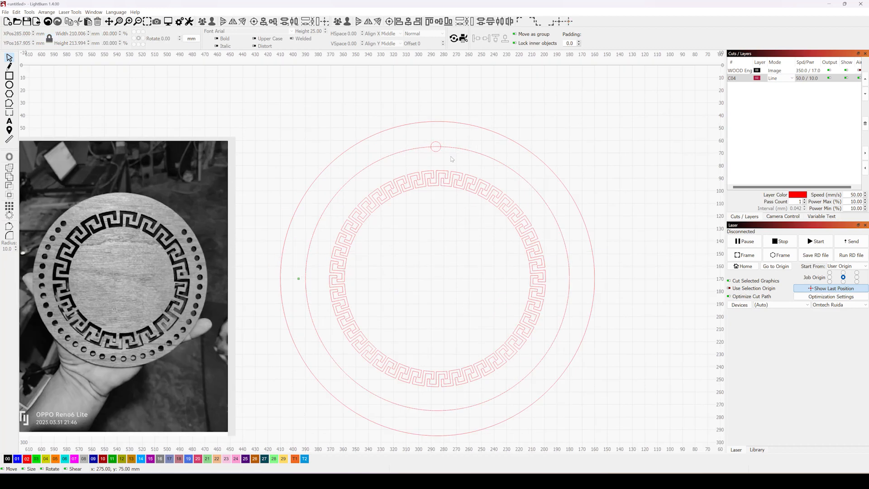
left_click(428, 148)
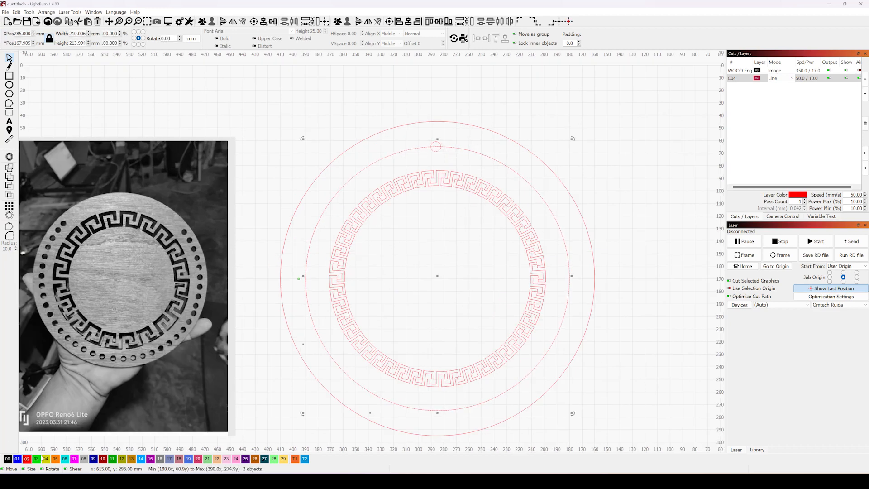
left_click(18, 459)
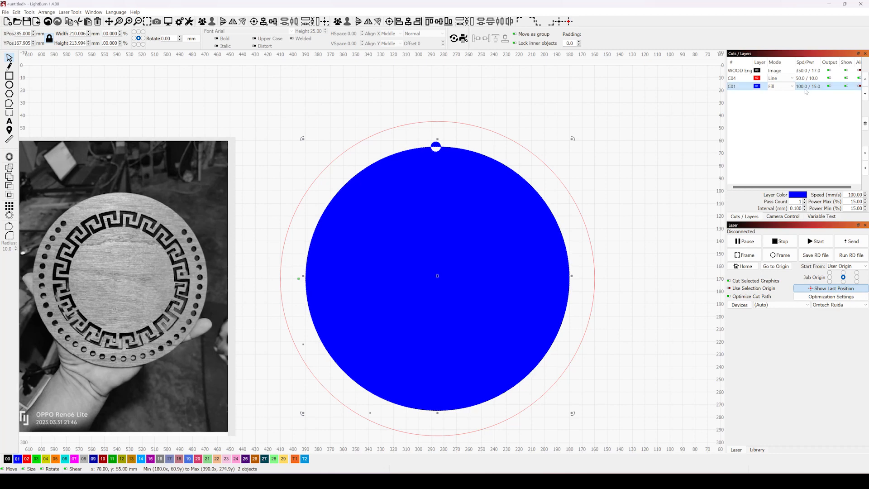
left_click(7, 459)
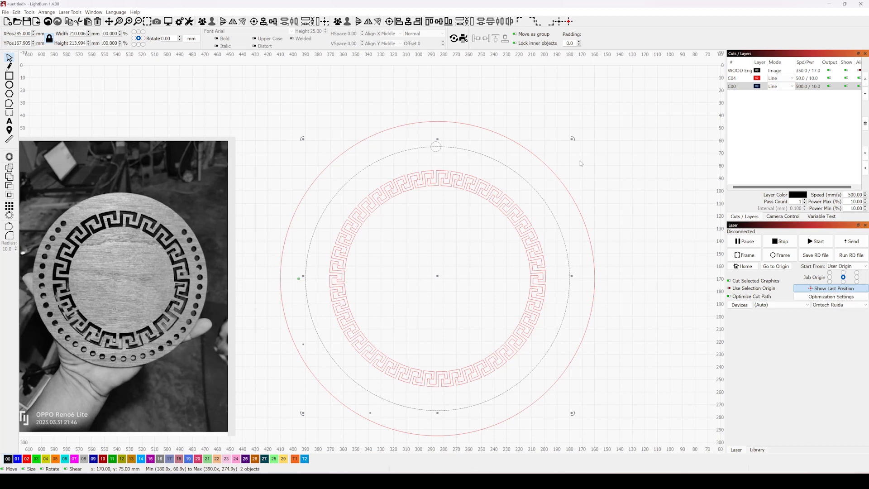
left_click(847, 79)
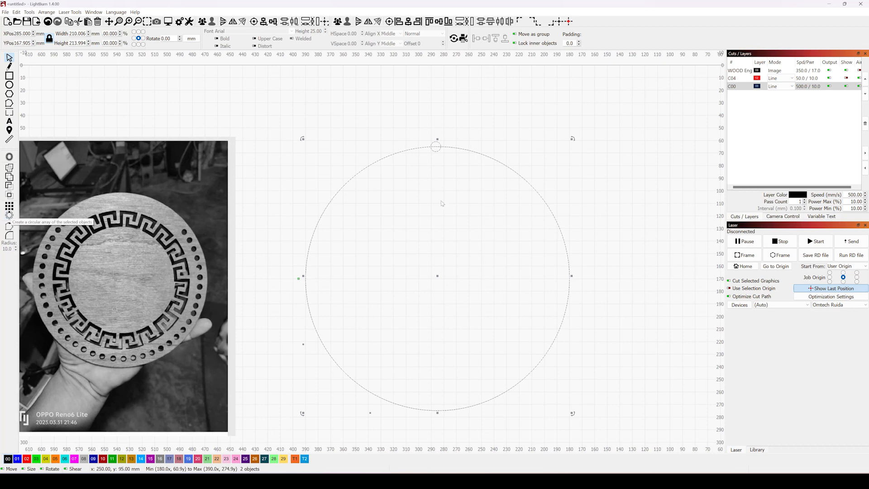
left_click(10, 215)
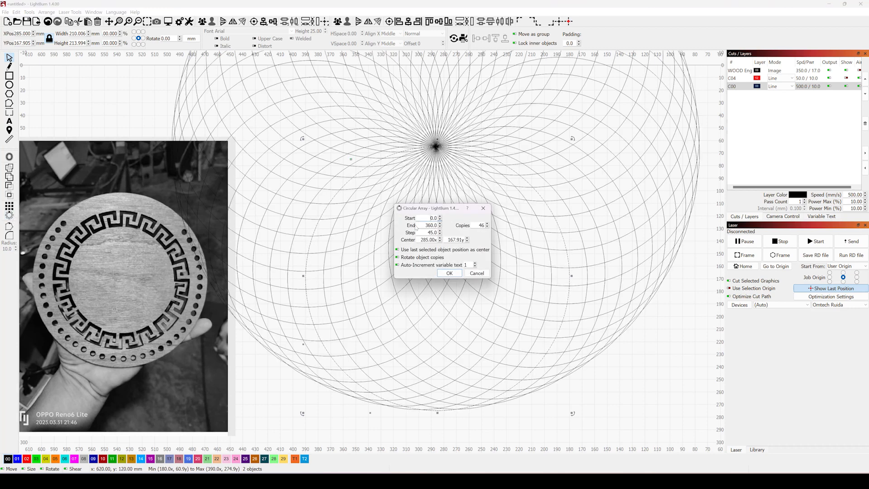
left_click(487, 277)
key("Escape")
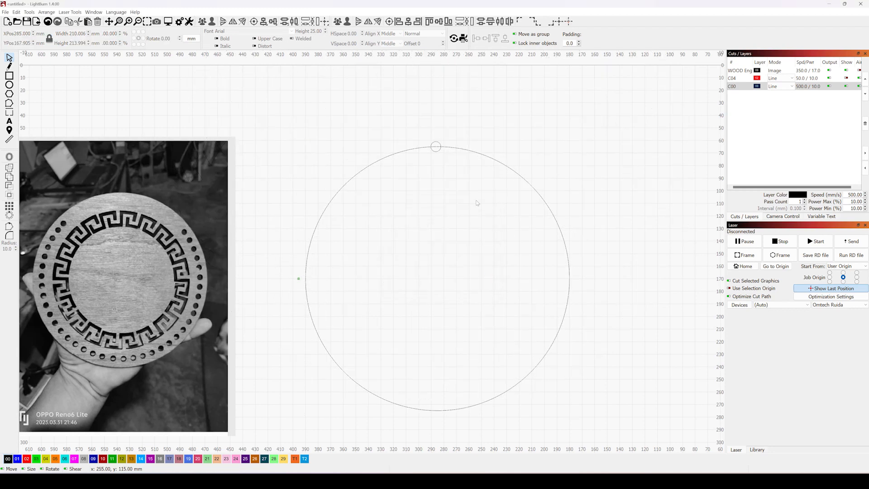
Step: Create a full 360-degree circular array of 46 copies of the 8 mm circle, using the guide circle as the centre
left_click(436, 146)
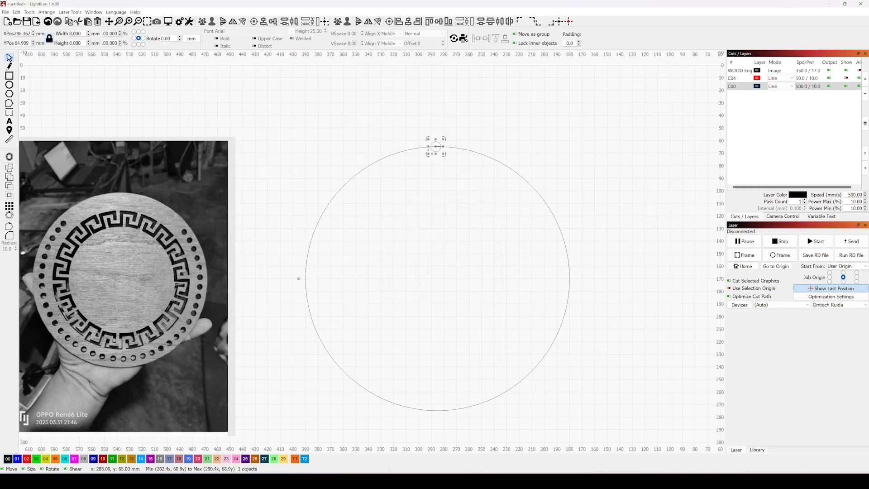
left_click(469, 152, "shift")
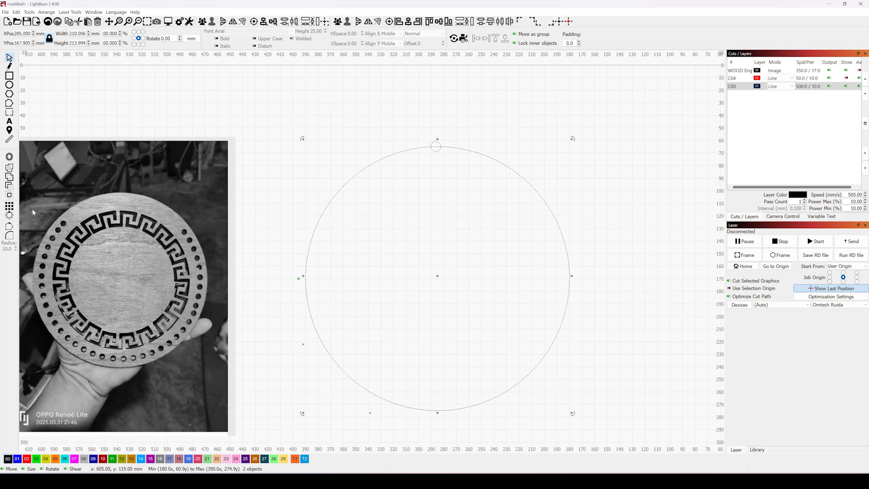
left_click(11, 216)
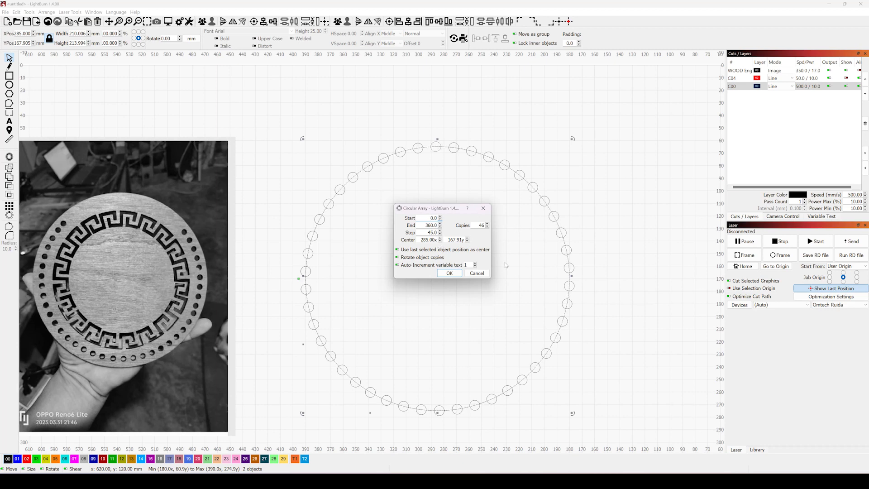
left_click(450, 273)
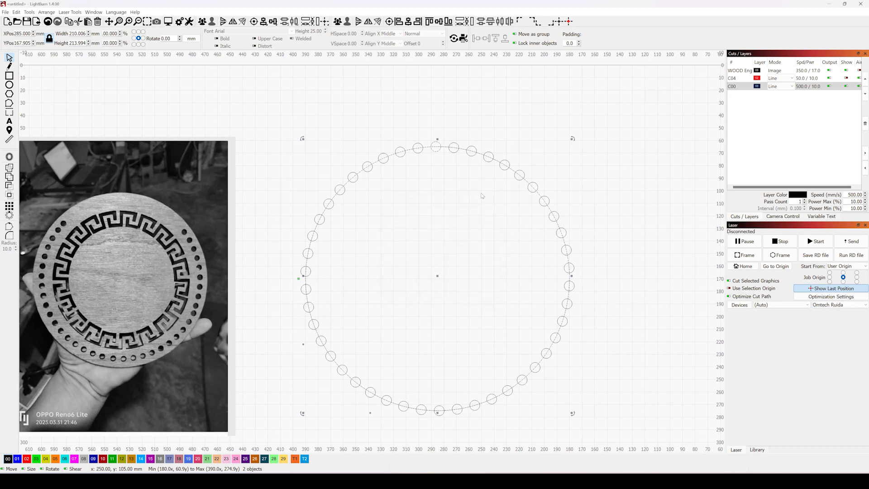
Step: Delete the guide circle that runs through the ring of holes
left_click(450, 175)
left_click(446, 150)
left_click(450, 160)
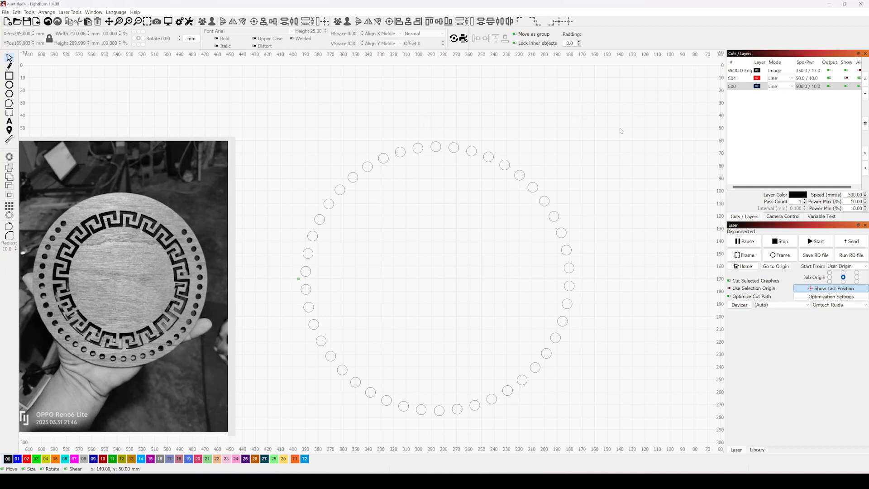
left_click_drag(626, 97, 281, 256)
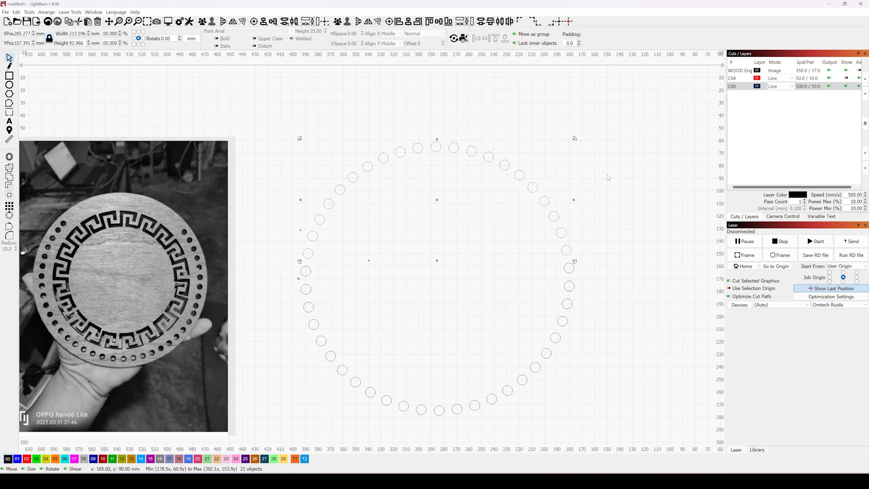
left_click(627, 175)
left_click_drag(613, 195, 337, 296)
left_click(574, 128)
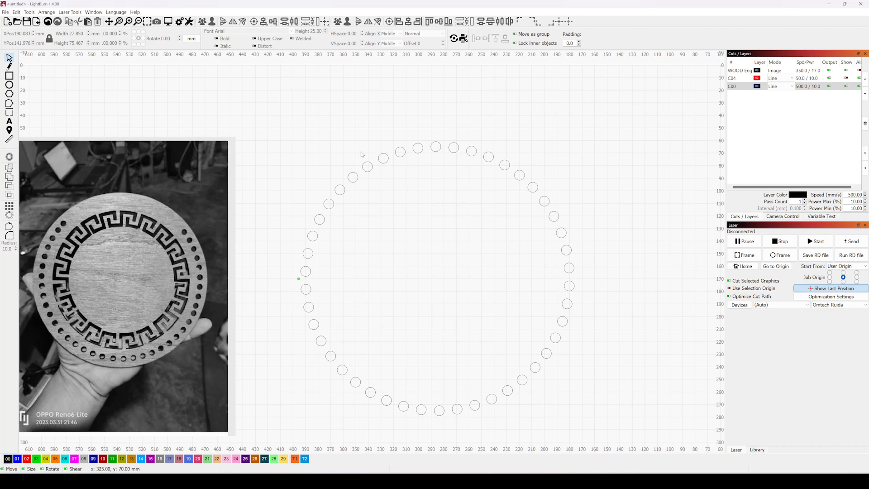
Step: Delete the 15 holes across the top of the ring and show the C04 layer again
left_click_drag(284, 115, 578, 218)
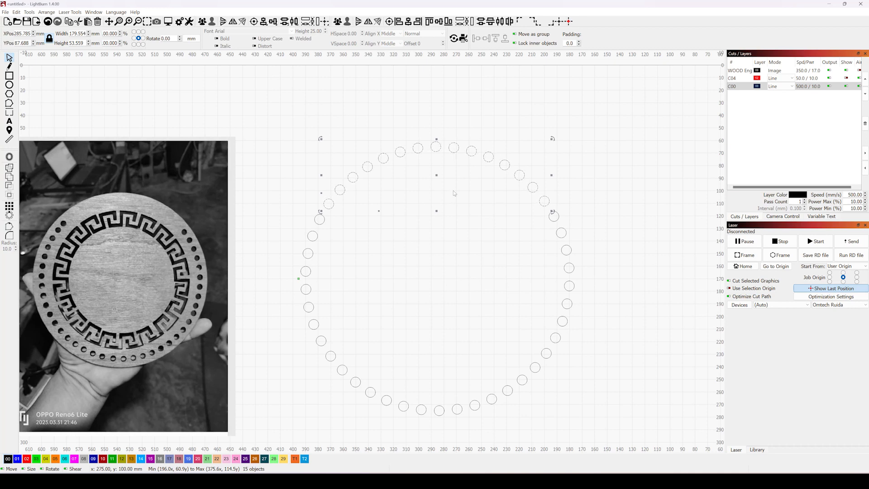
key("Delete")
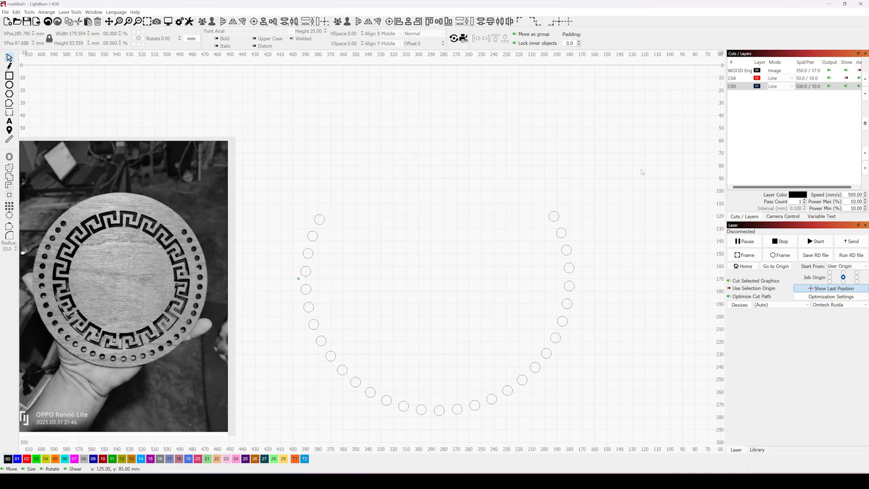
left_click(844, 81)
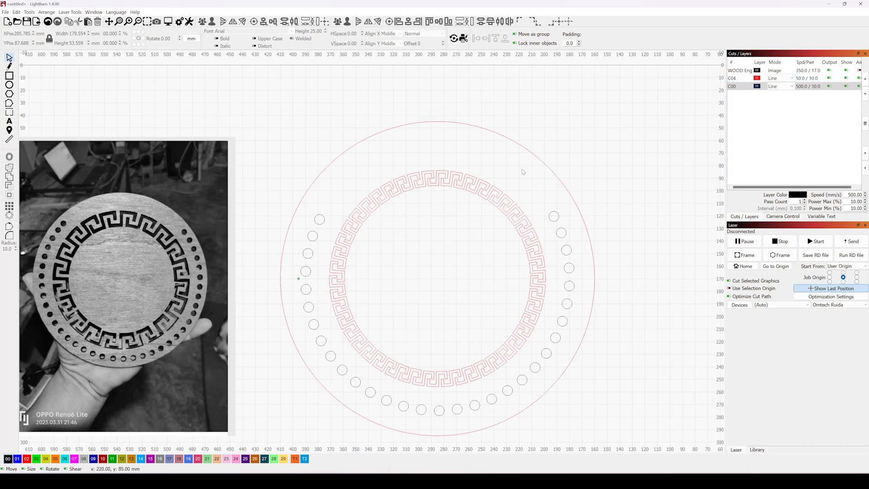
Step: Assign the outer circle, key ring and all remaining holes to the red C04 line layer
scroll(530, 172, "down", 3)
left_click_drag(359, 361, 585, 138)
left_click(27, 459)
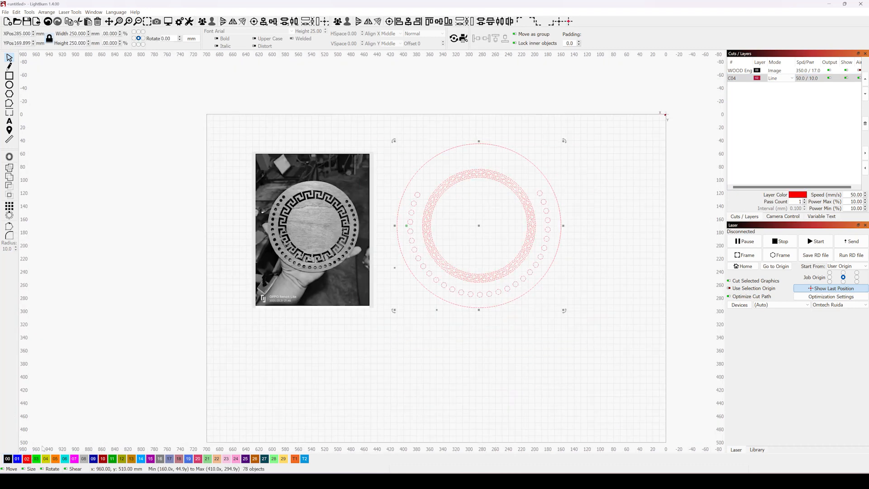
left_click(586, 235)
Step: Shrink the outer circle about its centre to about 238 mm in diameter
scroll(538, 239, "up", 3)
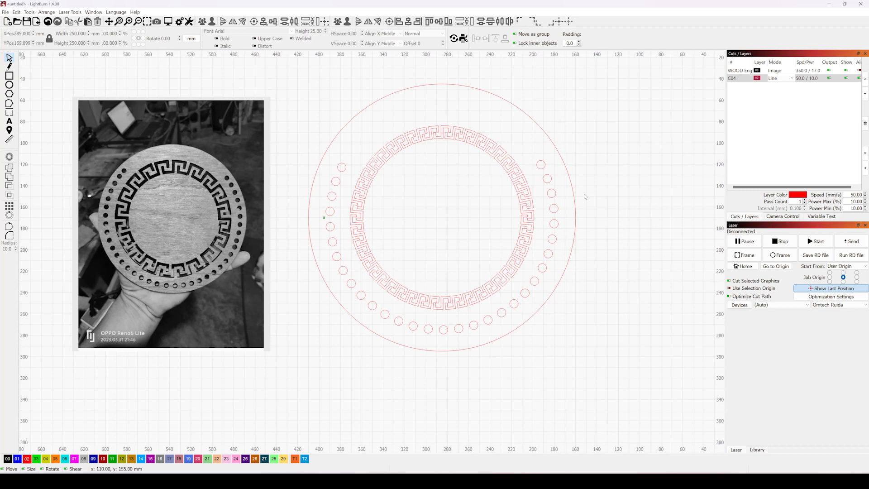
scroll(607, 181, "up", 3)
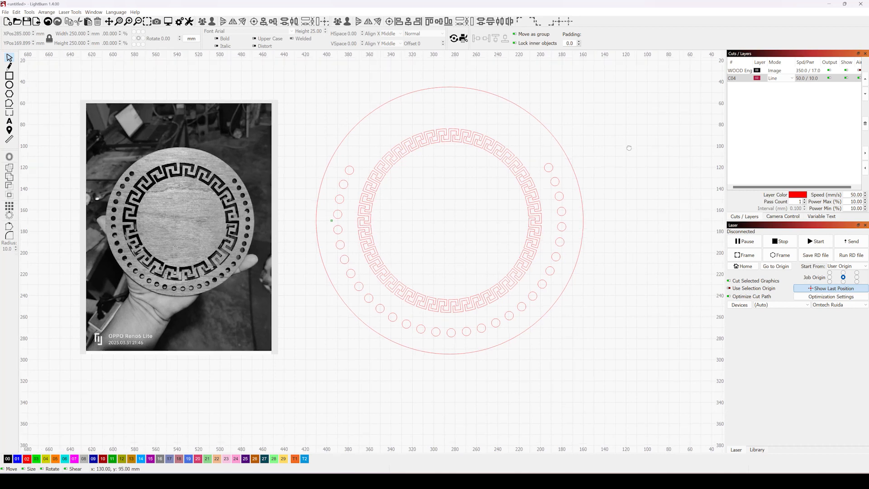
left_click(592, 199)
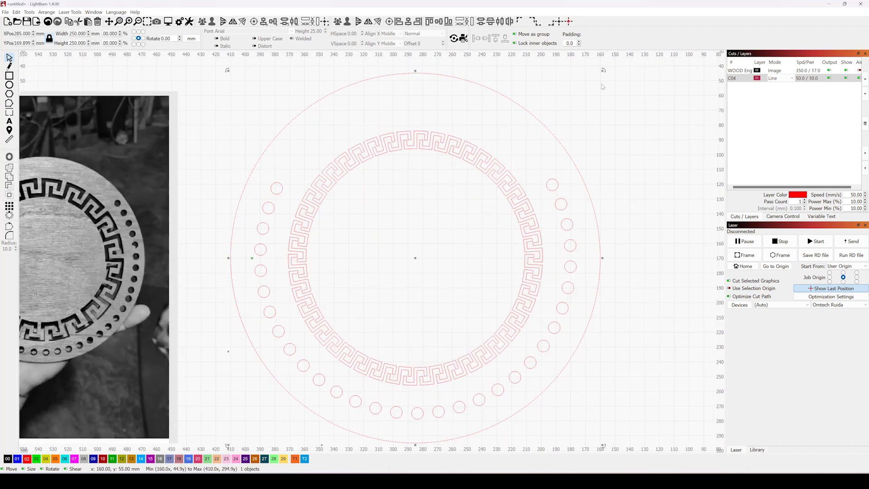
left_click_drag(602, 71, 591, 86)
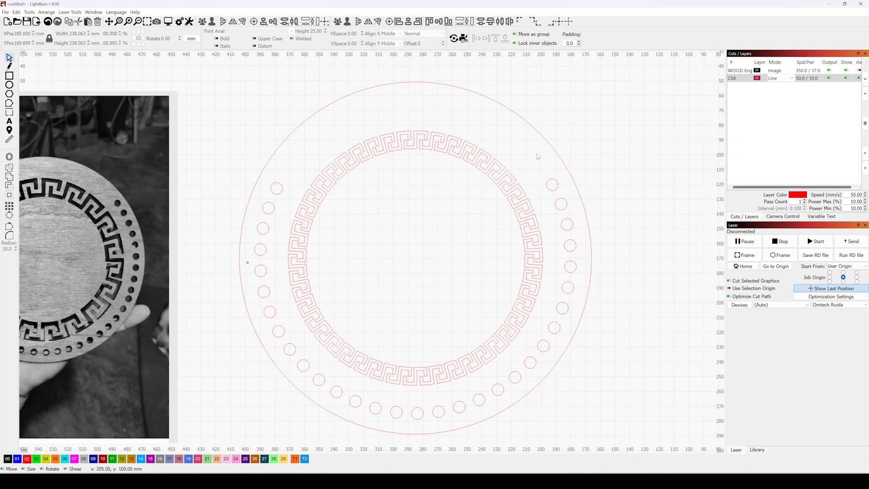
scroll(588, 184, "down", 4)
left_click_drag(587, 182, 548, 238)
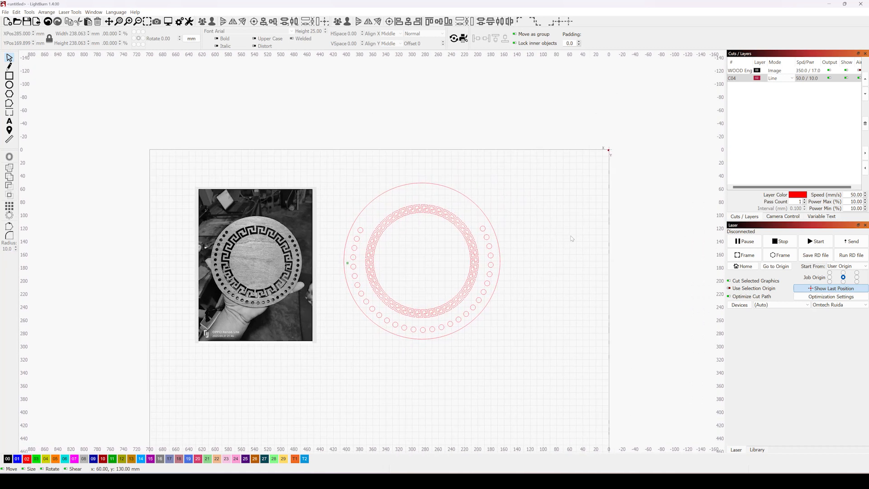